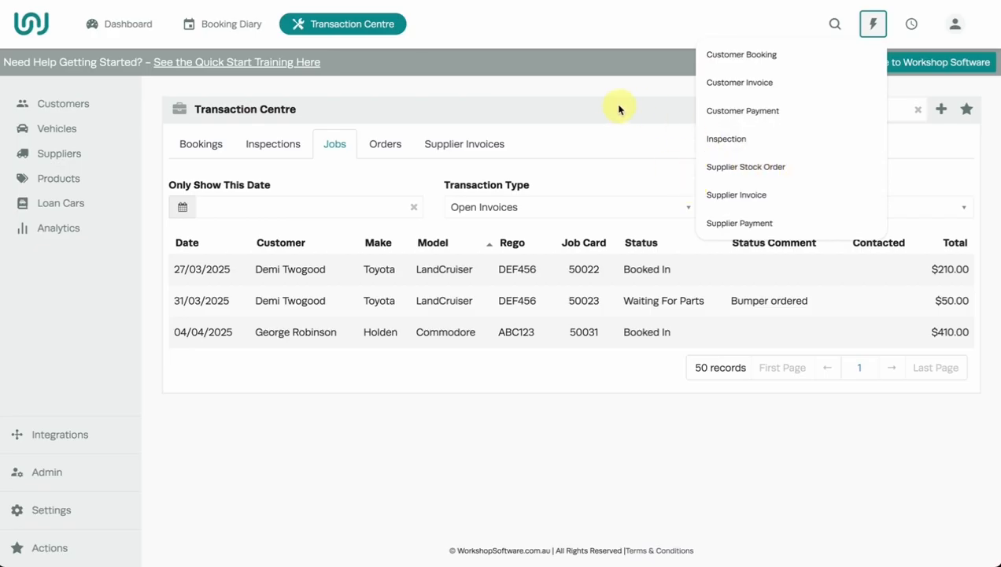
# - Open the booked-in Toyota LandCruiser job dated 27/03/2025 and go to its invoice's product lines
pyautogui.click(605, 135)
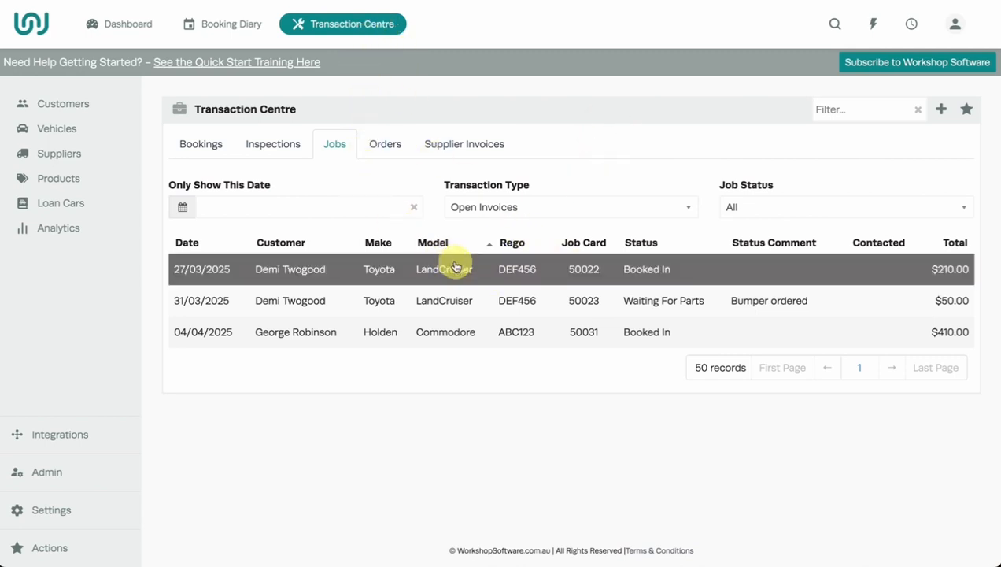
pyautogui.click(494, 269)
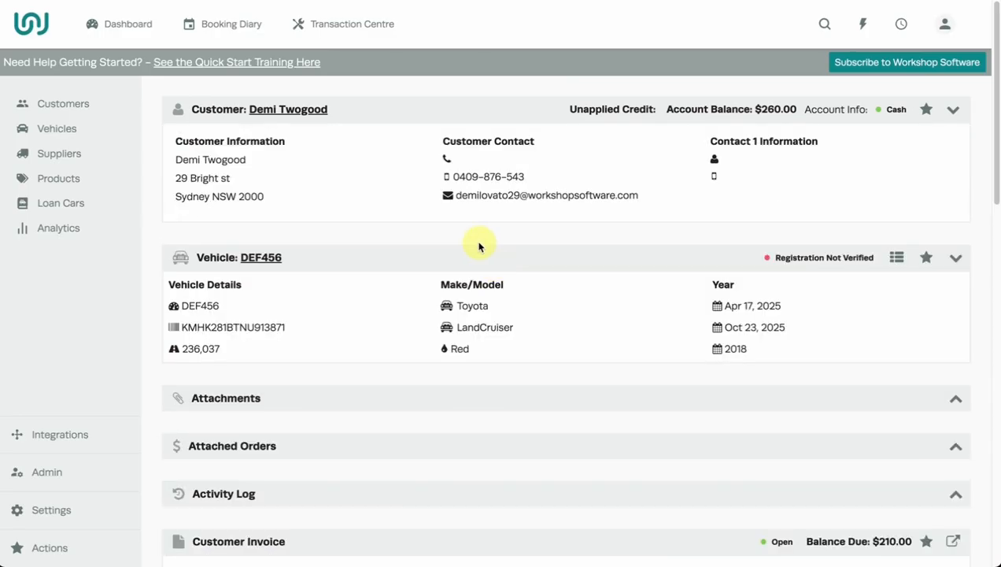
pyautogui.scroll(-8, 477, 244)
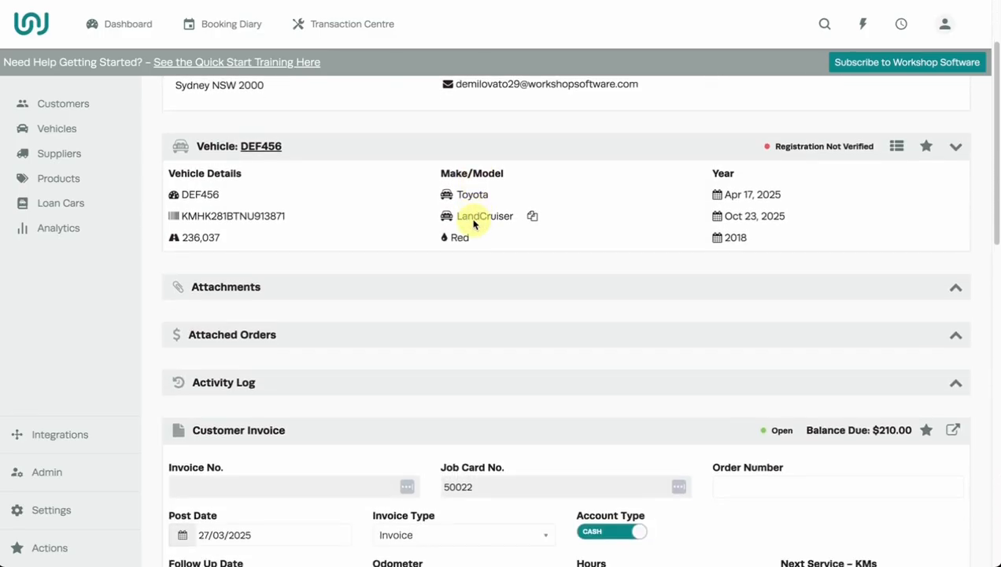
pyautogui.scroll(-1, 464, 214)
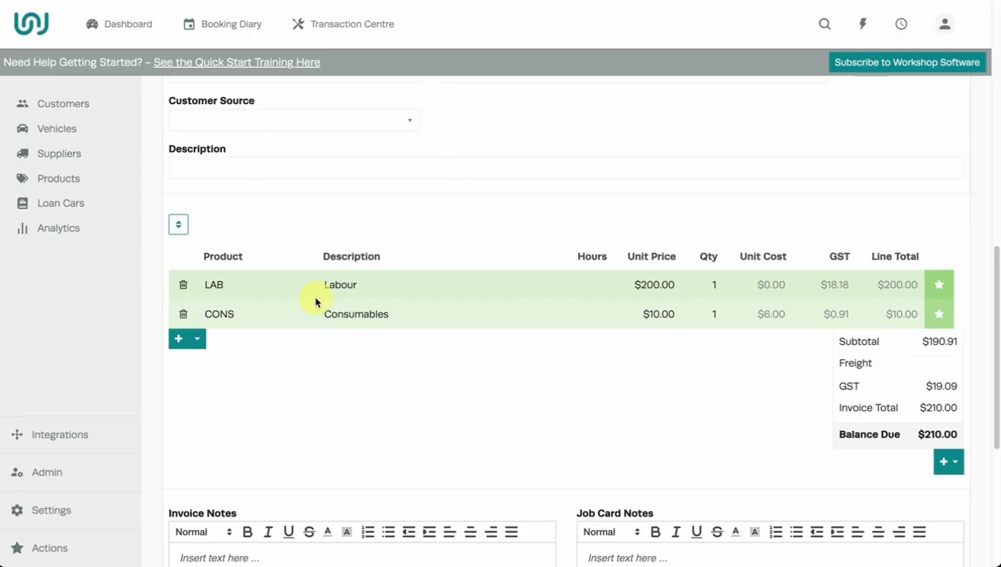
# - Add product lines for Oil Filter Z123 and Ryco Air Filter - Panel A1557 to the customer invoice
pyautogui.click(179, 341)
pyautogui.click(233, 344)
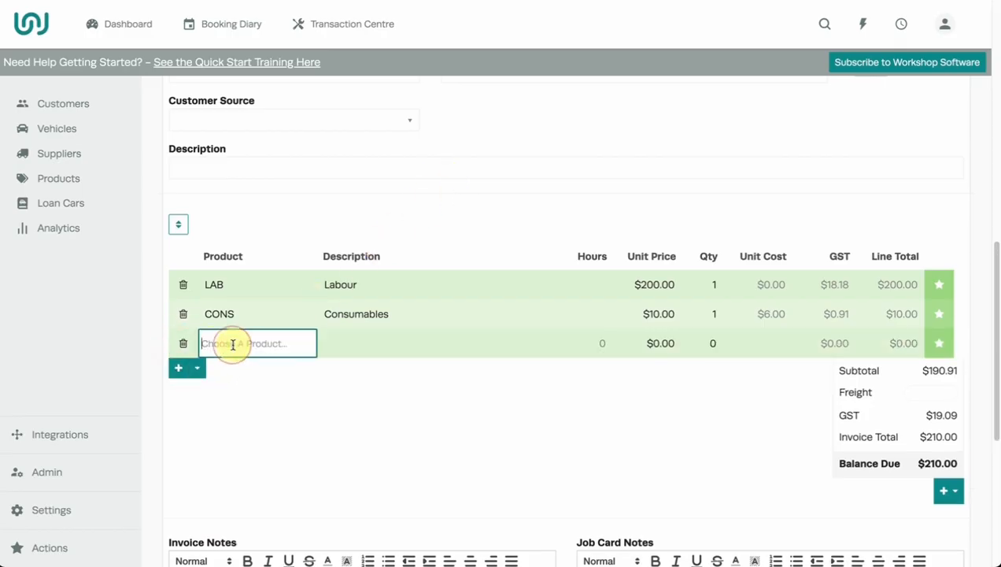
pyautogui.write('z')
pyautogui.click(263, 370)
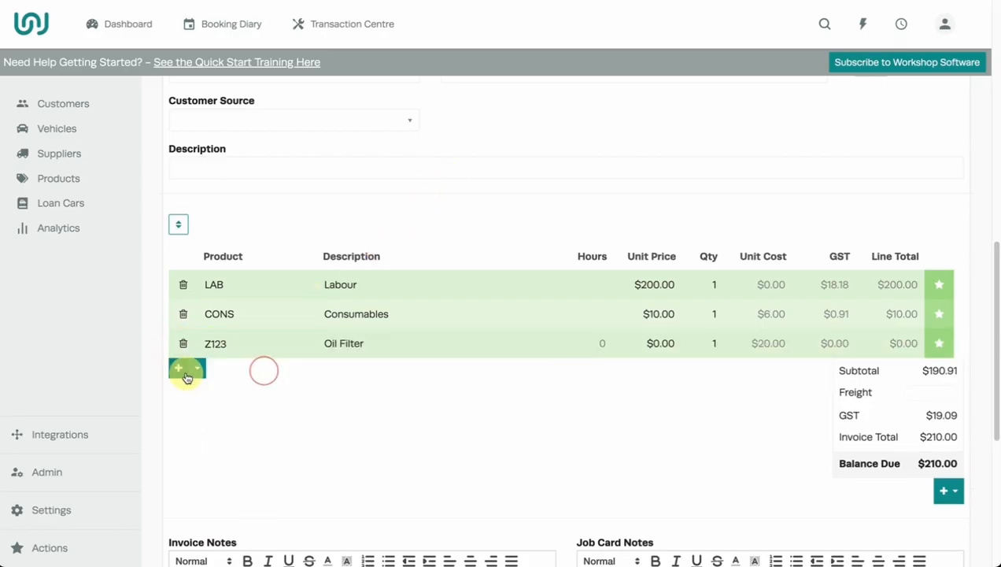
pyautogui.click(177, 371)
pyautogui.click(228, 372)
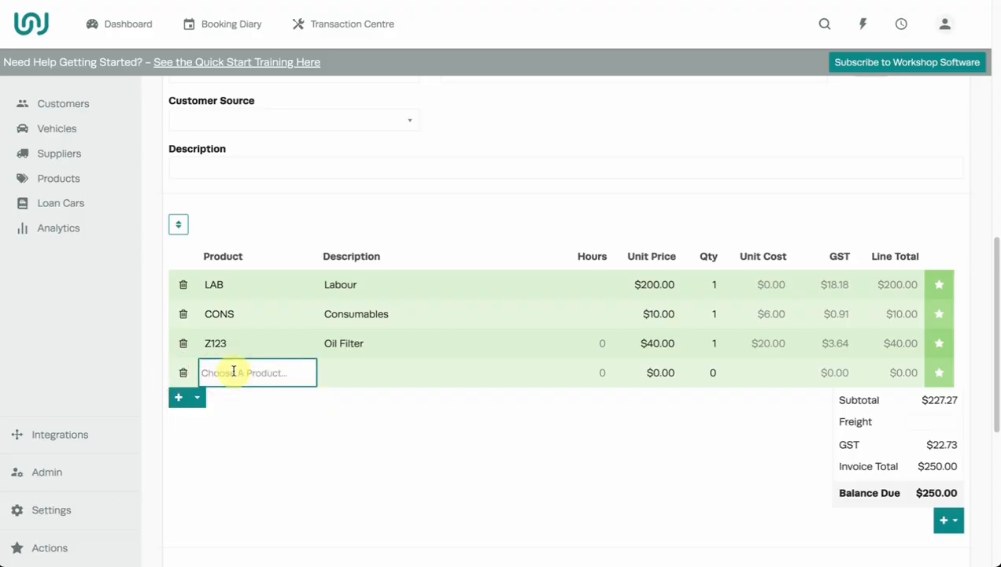
pyautogui.write('a')
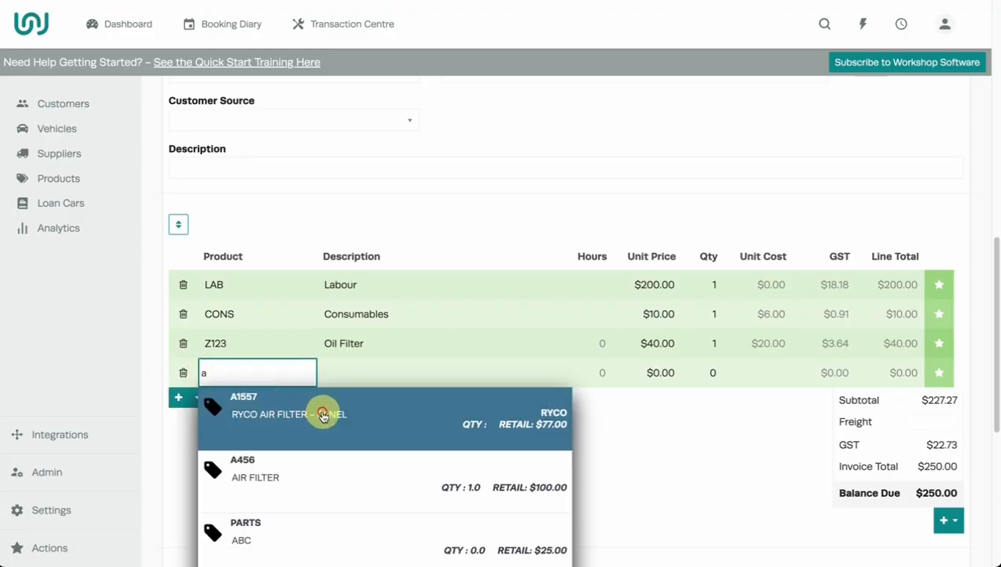
pyautogui.click(322, 411)
# - Review the stock order creation for the invoice's parts and close it without confirming
pyautogui.scroll(5, 731, 478)
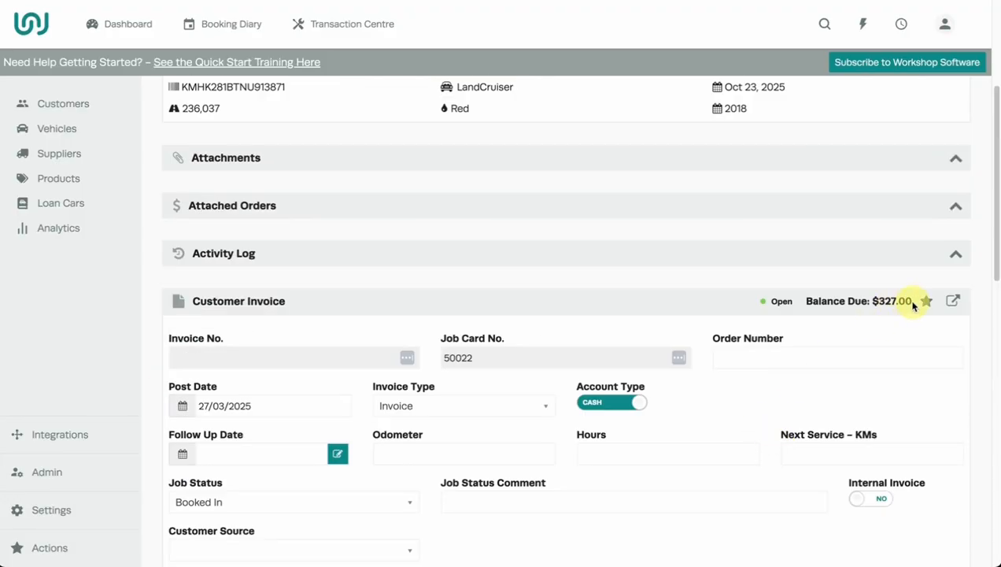
pyautogui.click(926, 302)
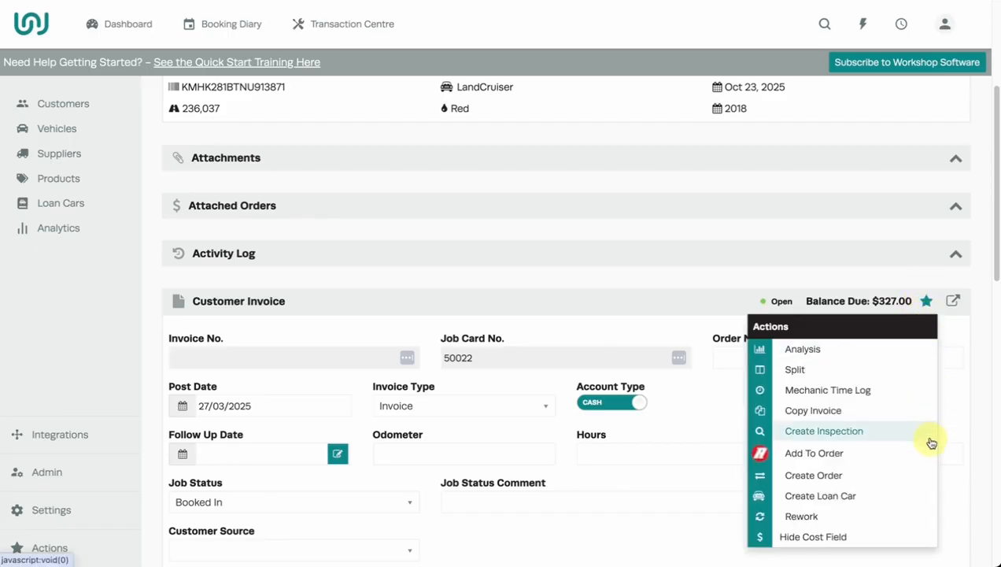
pyautogui.click(838, 476)
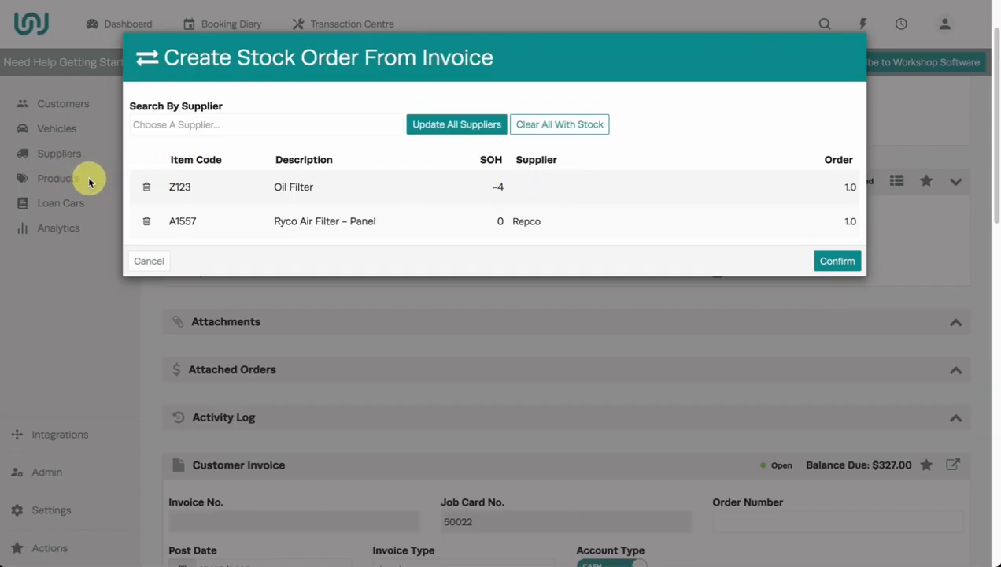
pyautogui.click(157, 264)
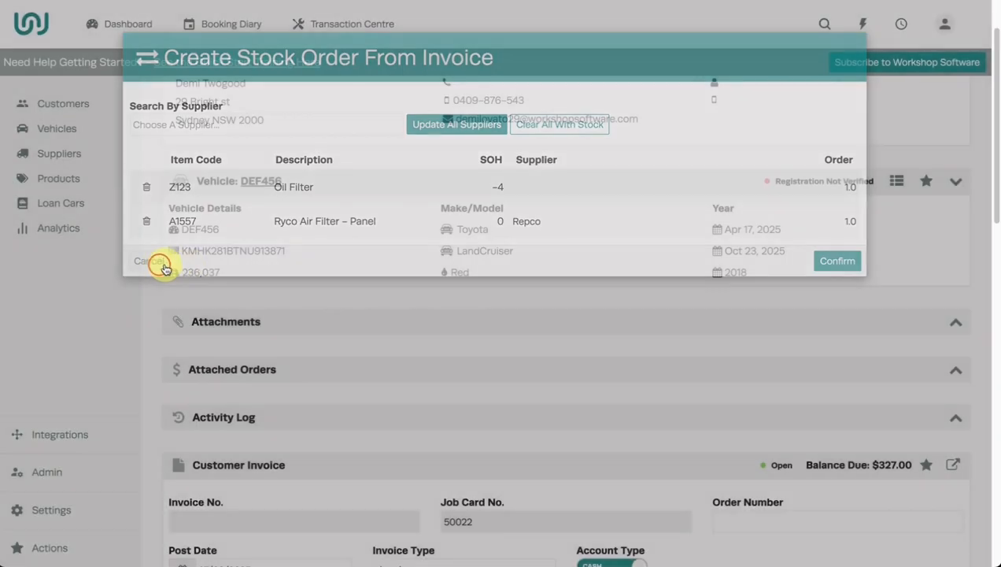
# - Delete the Z123 Oil Filter and A1557 Ryco Air Filter lines from the invoice
pyautogui.scroll(-4, 370, 358)
pyautogui.scroll(-5, 364, 358)
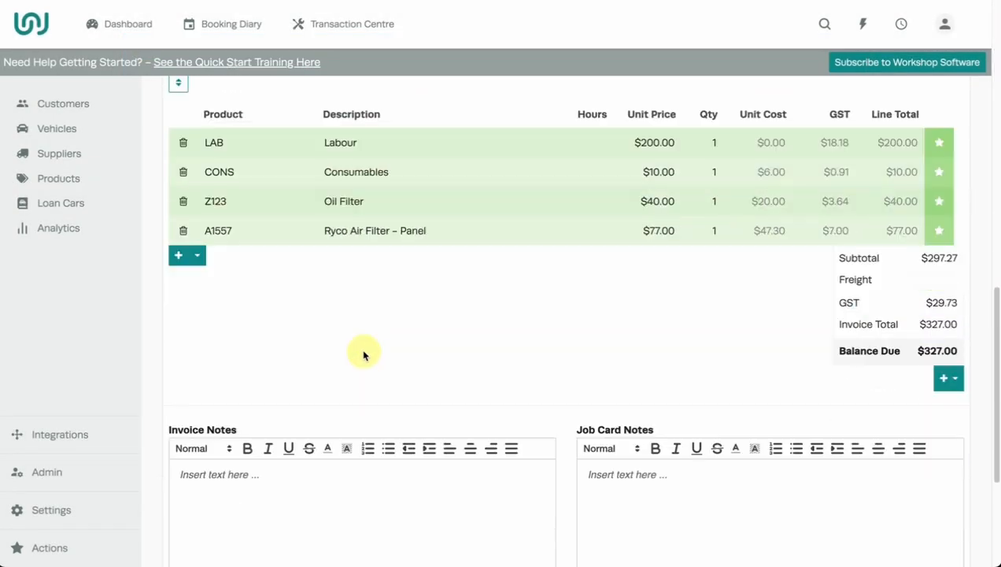
pyautogui.scroll(1, 358, 354)
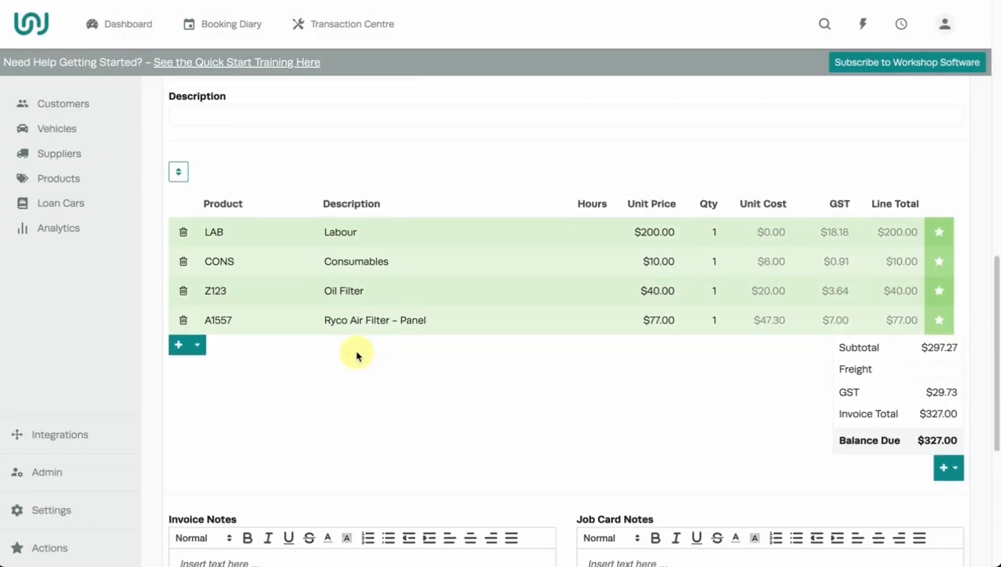
pyautogui.click(183, 290)
pyautogui.click(185, 291)
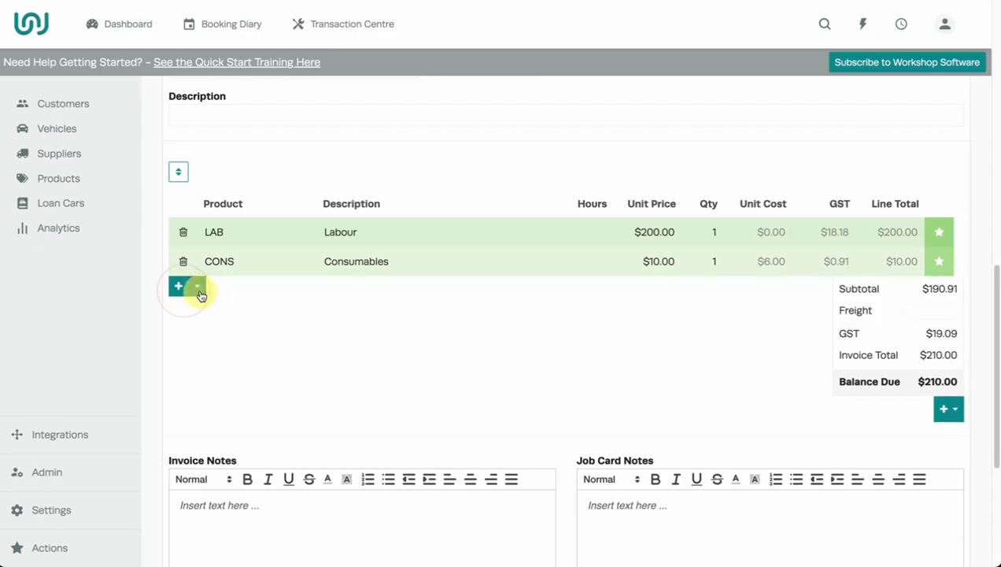
# - Check the Repco option for adding invoice items and browse the available automotive integrations
pyautogui.click(198, 287)
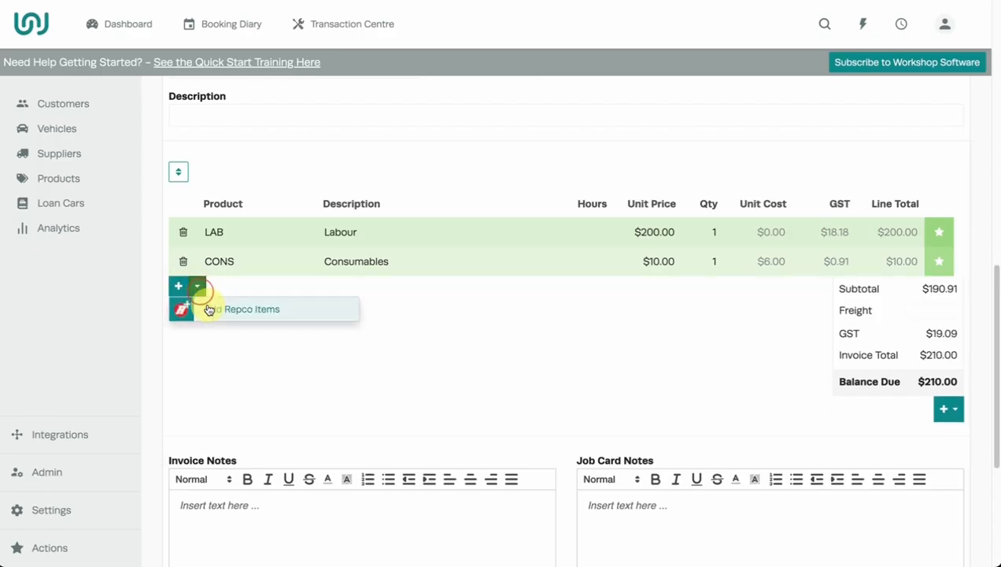
pyautogui.click(118, 428)
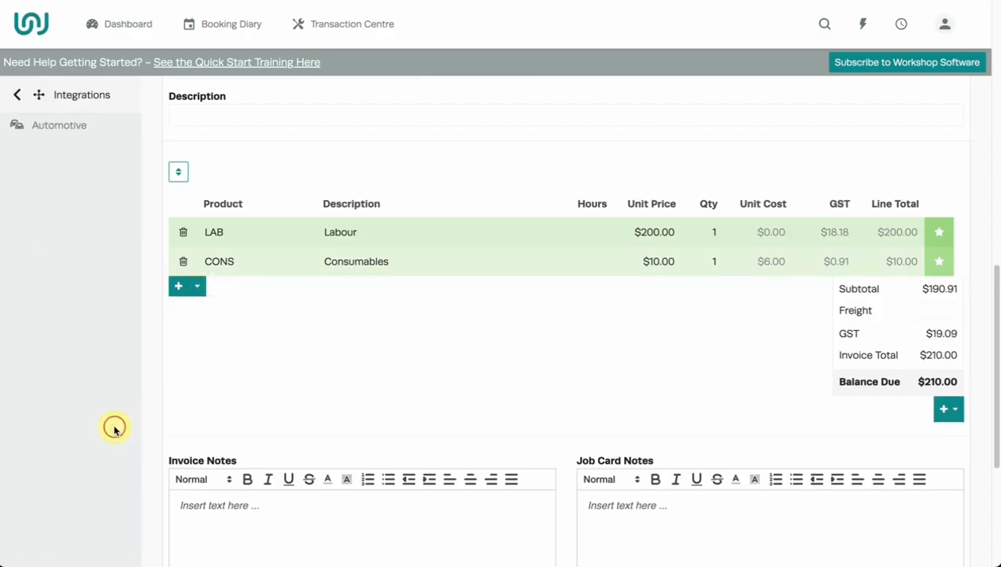
pyautogui.click(109, 129)
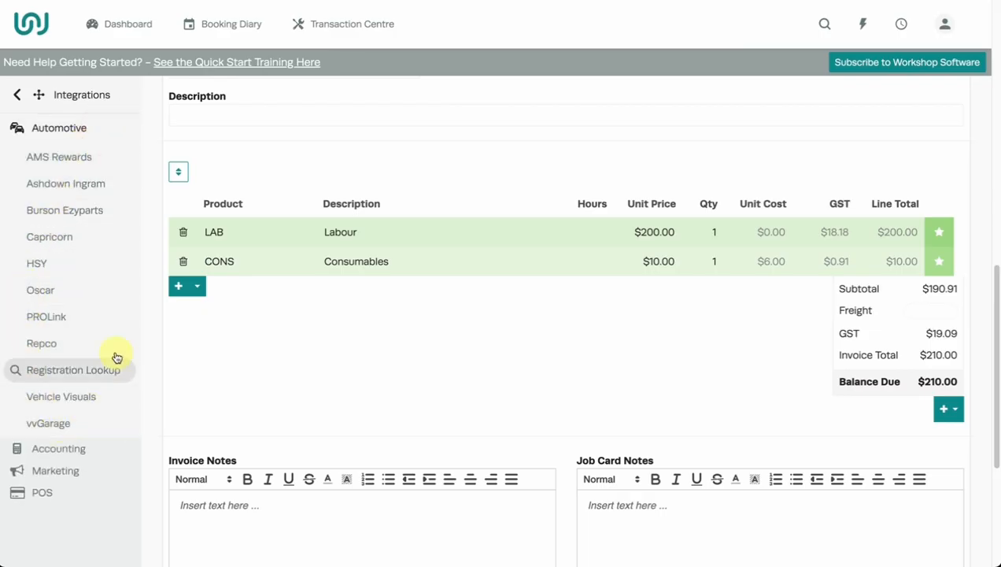
# - View the Help Resources with its guides and help videos, and close it
pyautogui.click(942, 27)
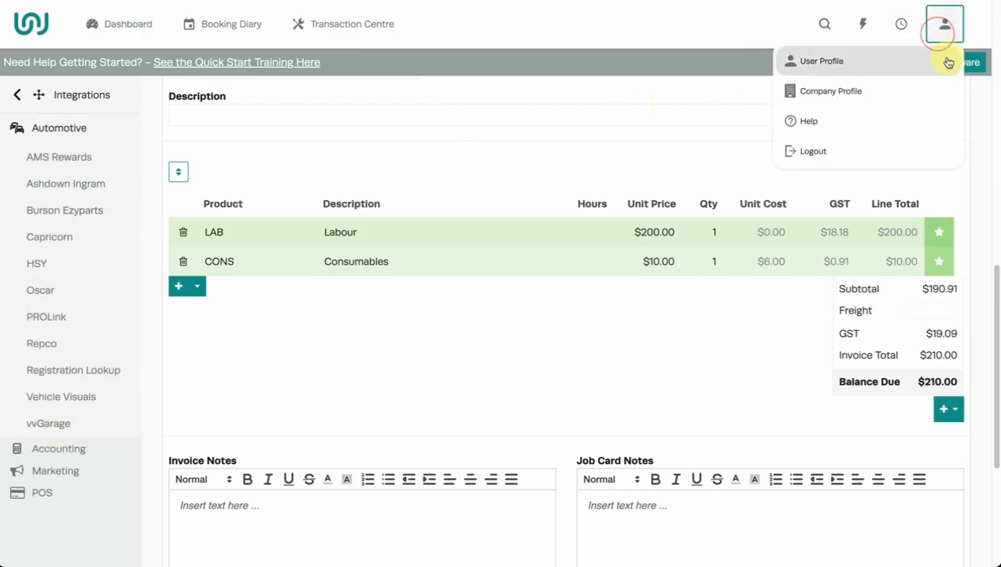
pyautogui.click(841, 130)
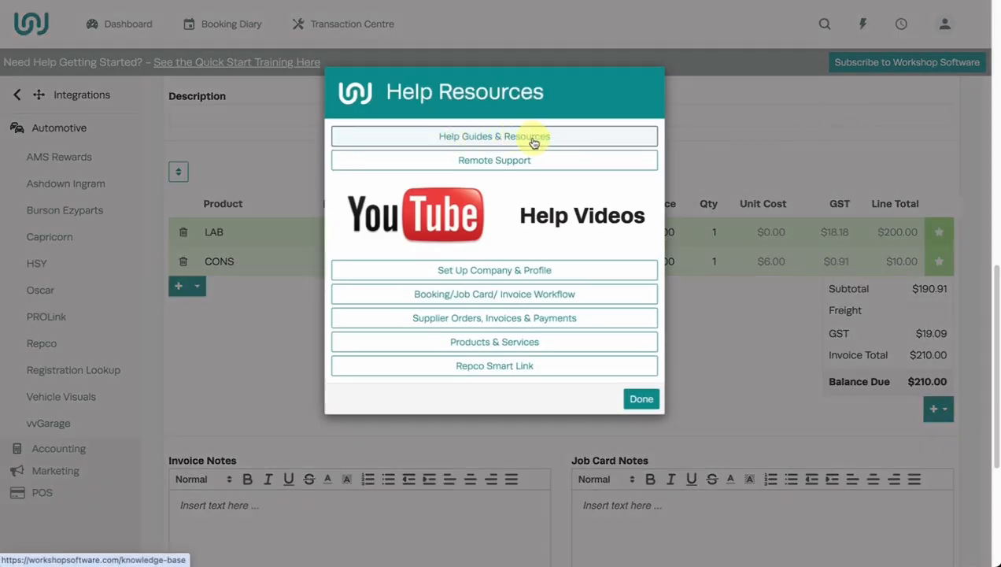
pyautogui.click(640, 402)
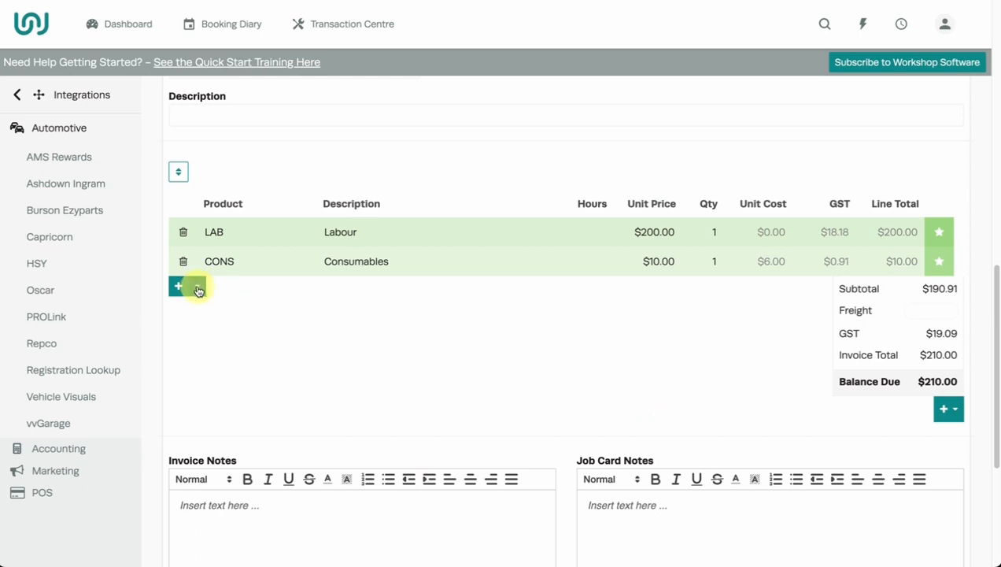
pyautogui.click(198, 288)
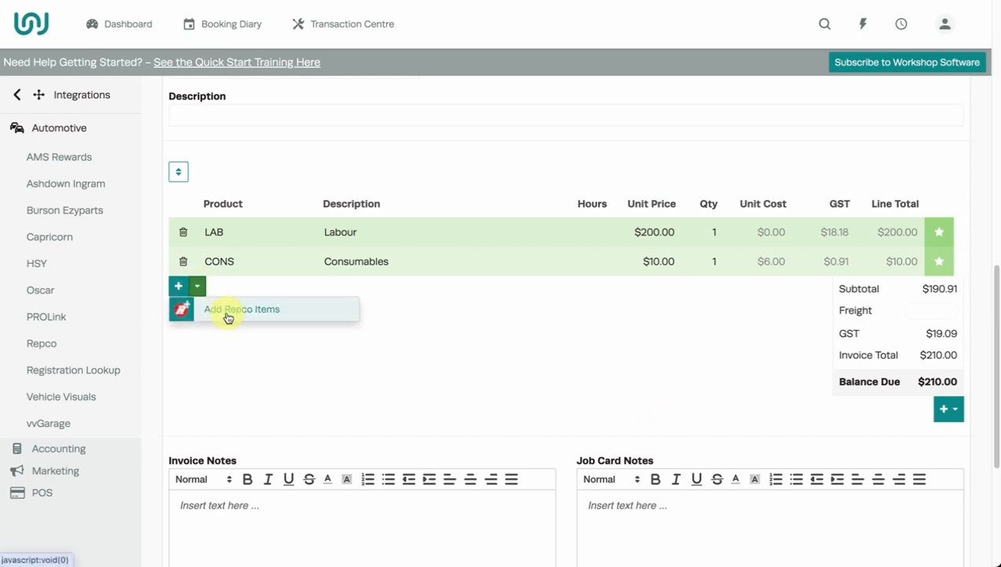
pyautogui.click(290, 316)
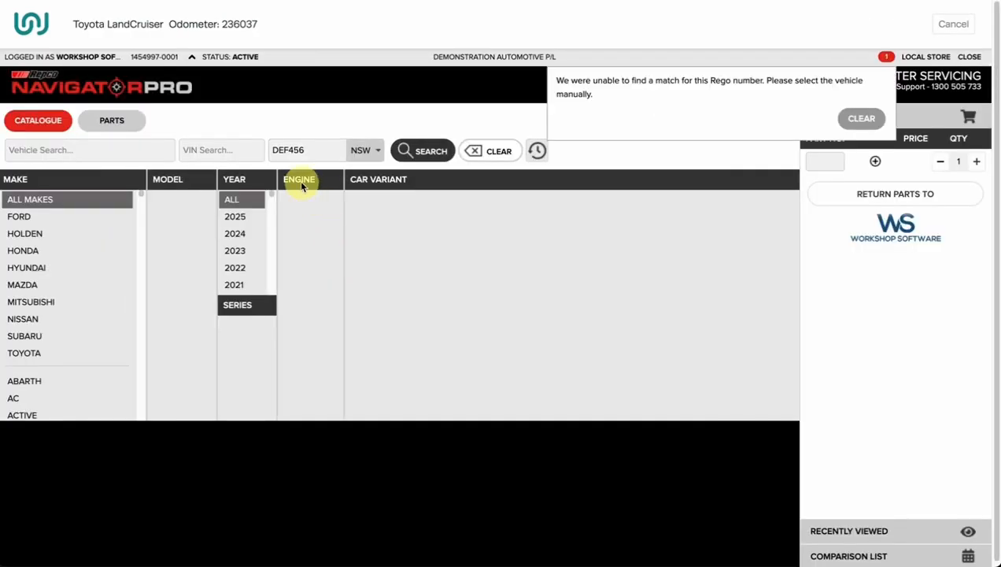
pyautogui.click(311, 150)
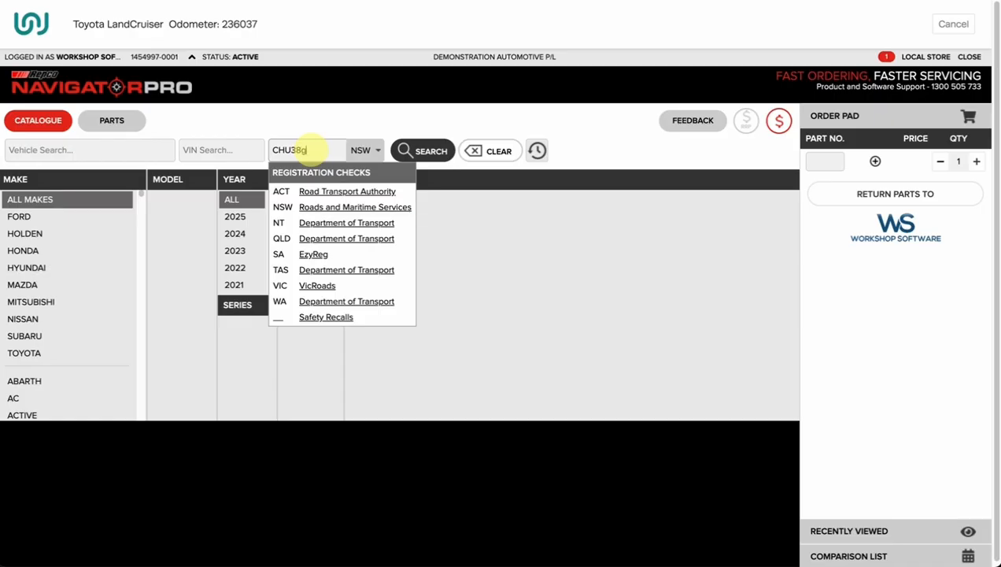
pyautogui.press('Return')
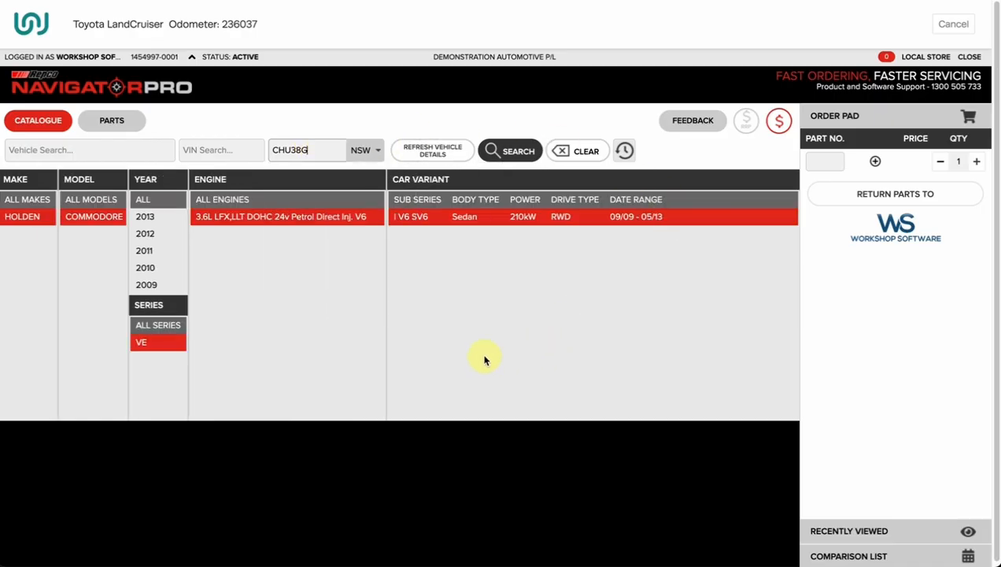
pyautogui.click(521, 217)
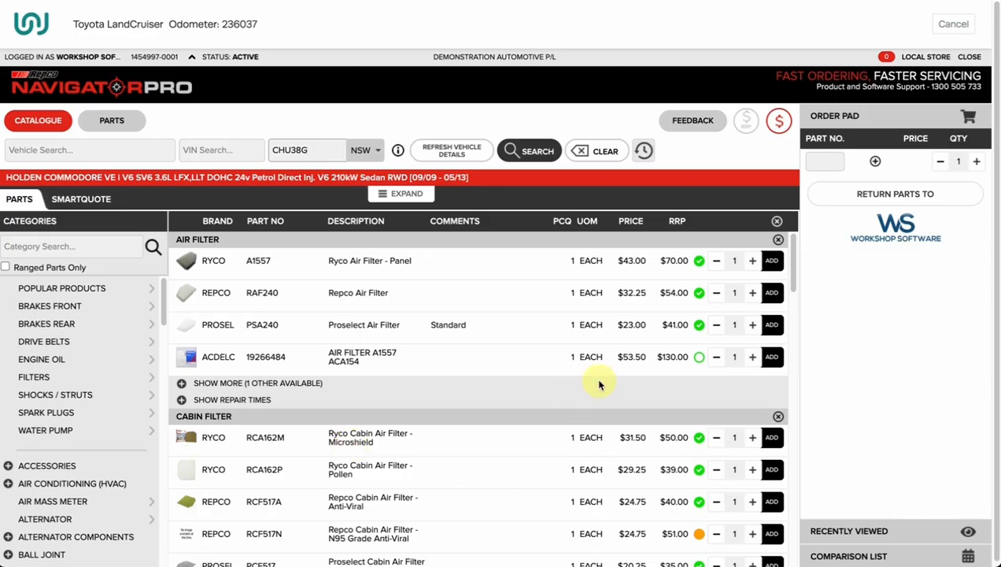
# - Add one each of air filter A1557, Penrite Enviro+ 5W-40 Engine Oil 5L and oil filter R2605P to the order pad
pyautogui.click(779, 268)
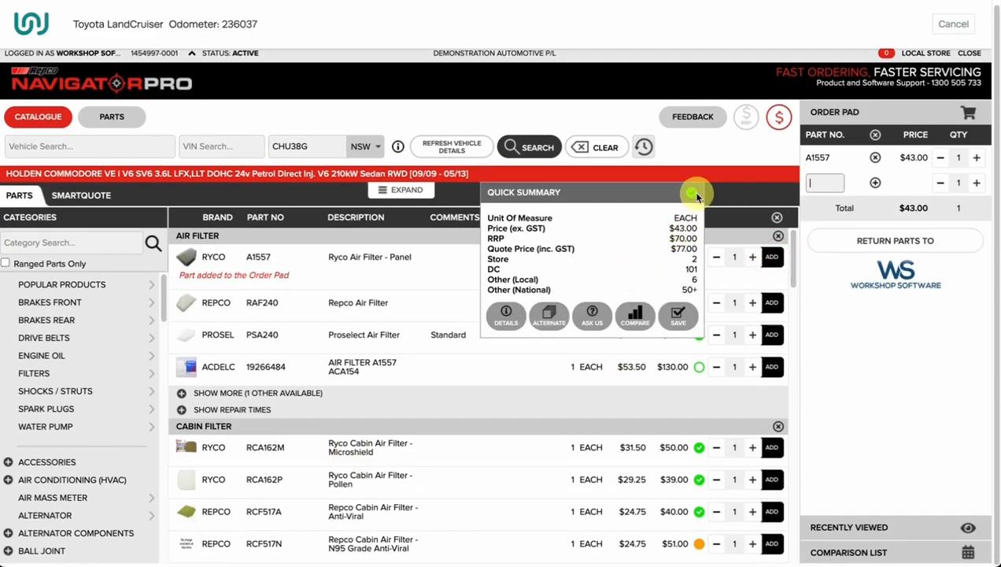
pyautogui.scroll(-4, 534, 395)
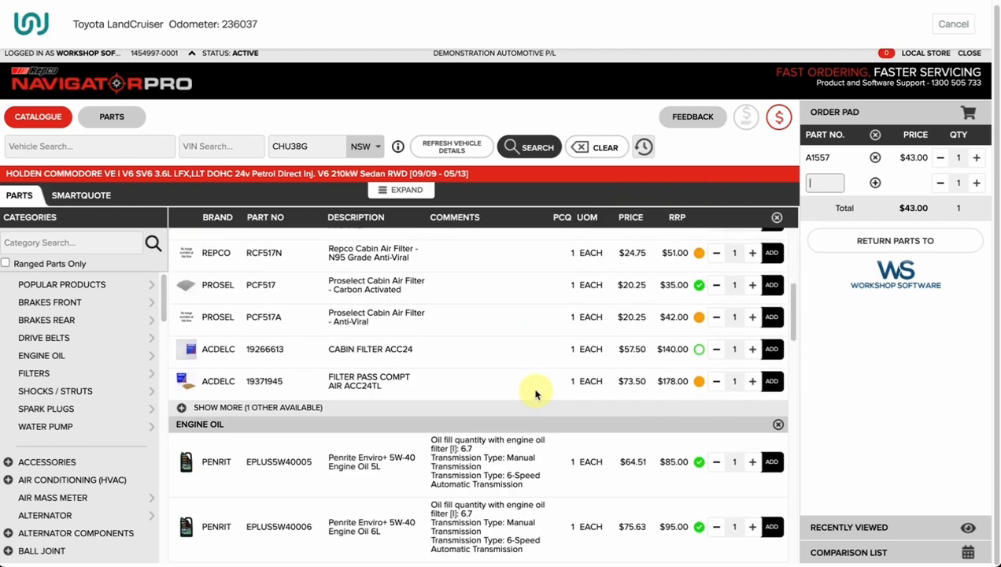
pyautogui.click(772, 420)
pyautogui.scroll(-4, 620, 413)
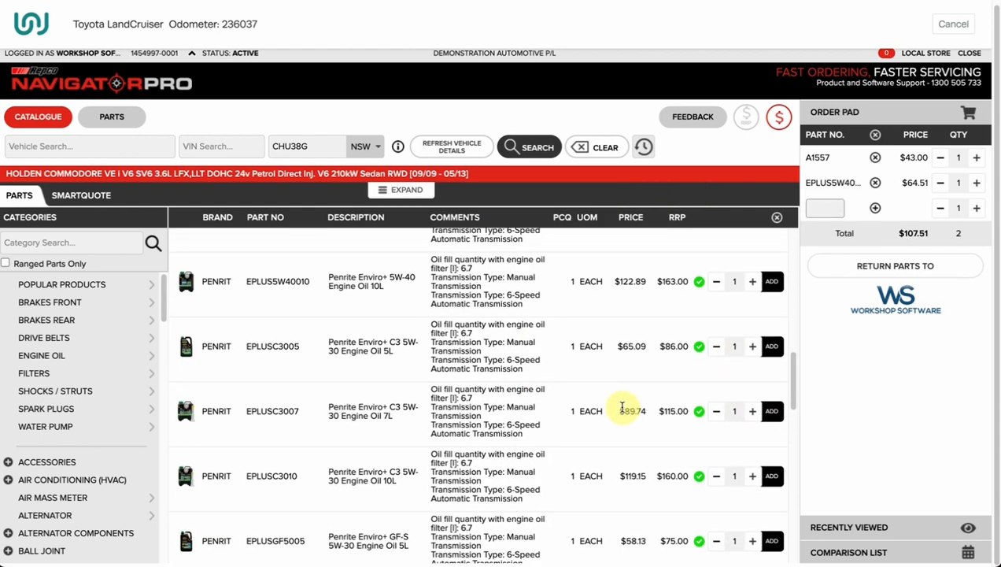
pyautogui.scroll(-10, 621, 407)
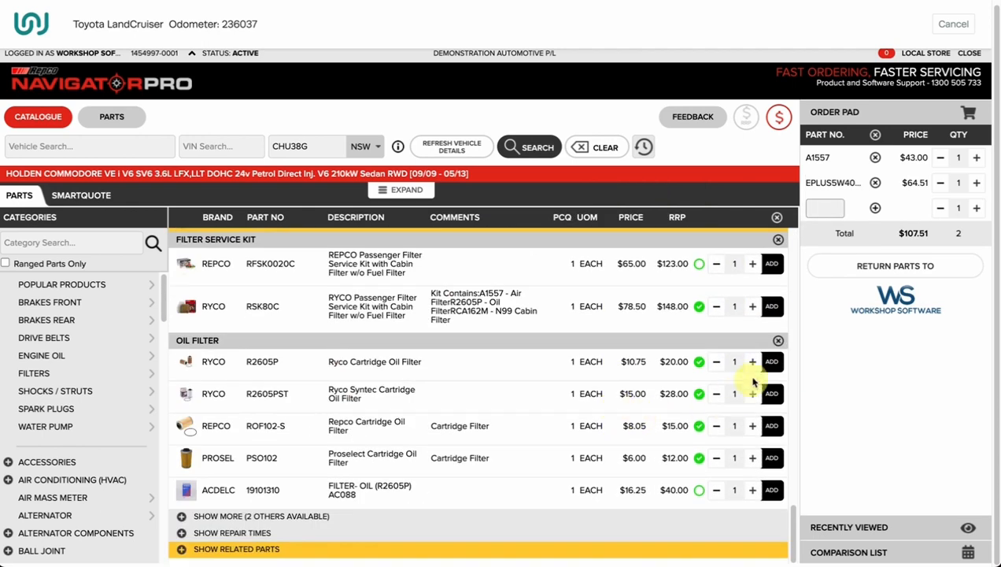
pyautogui.click(770, 362)
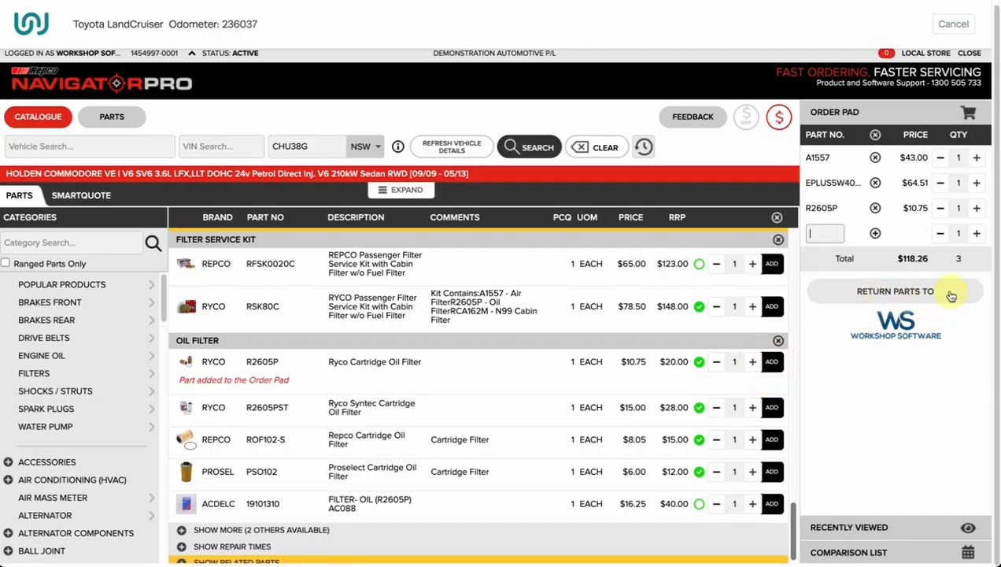
# - Return the order pad parts to the Workshop Software invoice and review the imported product lines
pyautogui.click(904, 292)
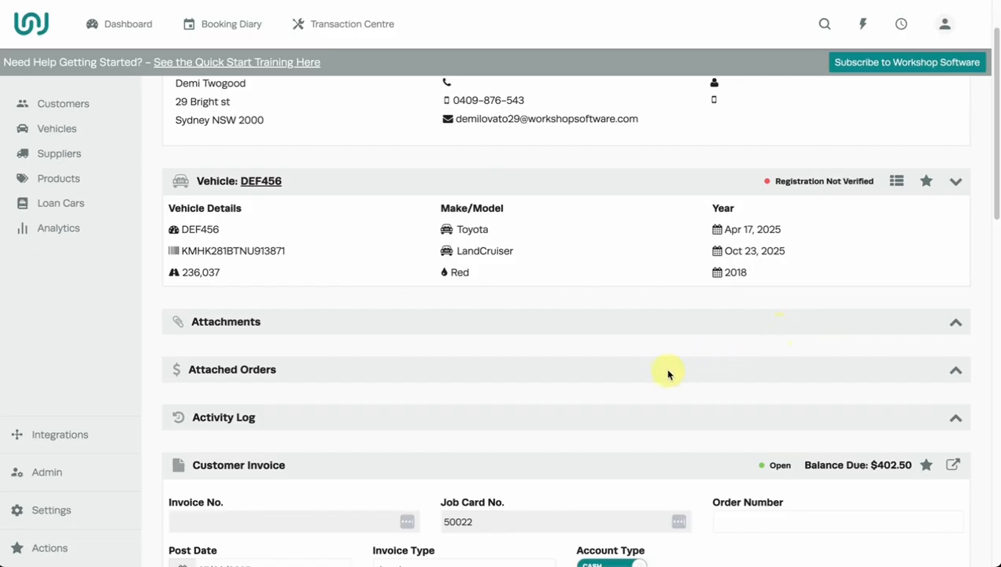
pyautogui.scroll(-6, 663, 377)
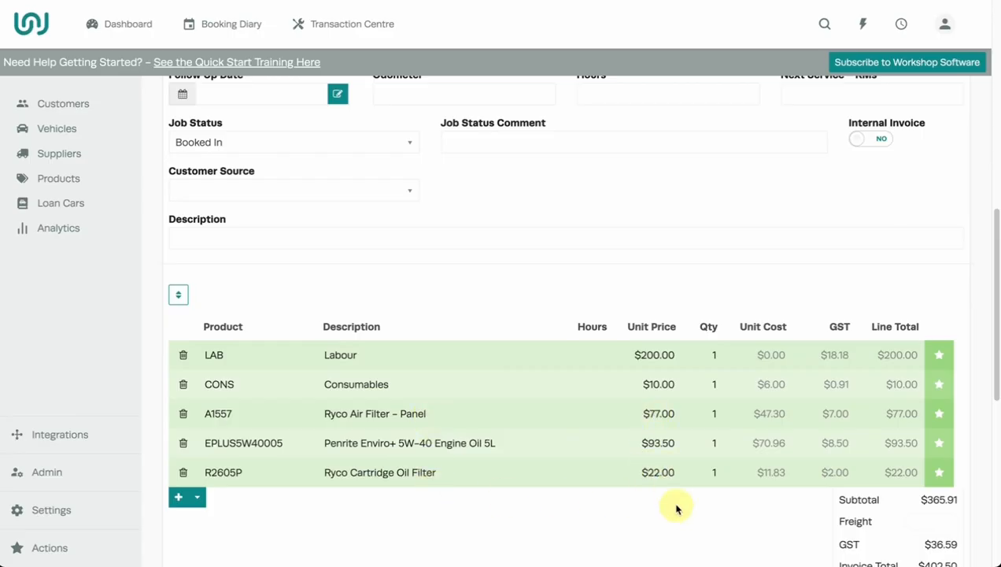
pyautogui.click(469, 525)
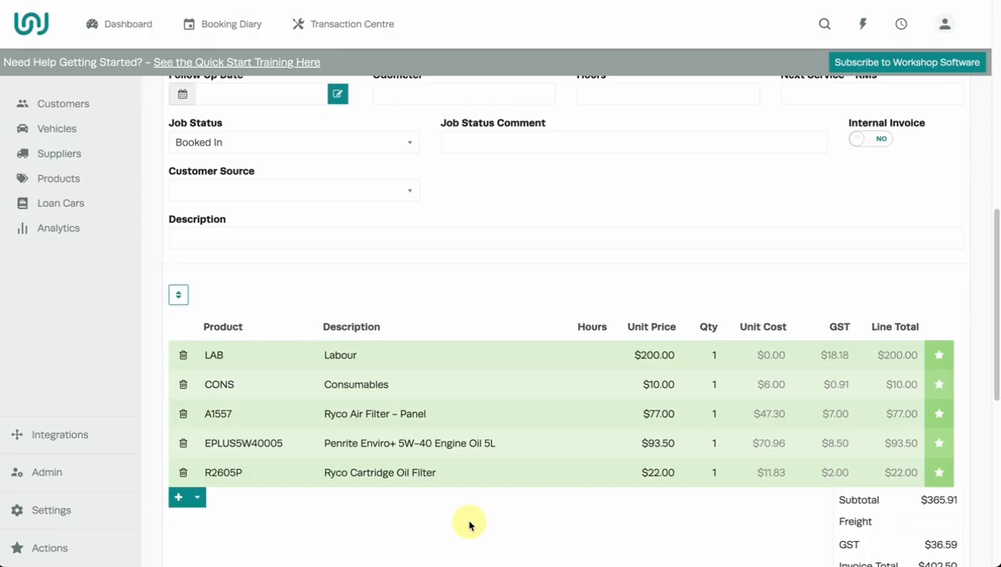
pyautogui.scroll(3, 621, 398)
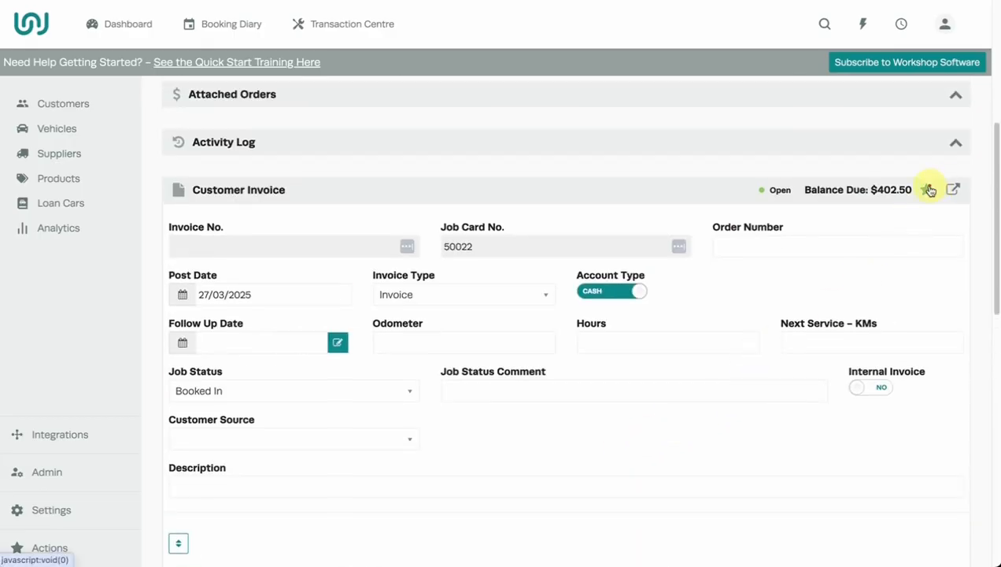
# - Create a stock order from the customer invoice, removing the R2605P oil filter line and keeping A1557 and EPLUS5W40005 with supplier Repco
pyautogui.click(929, 190)
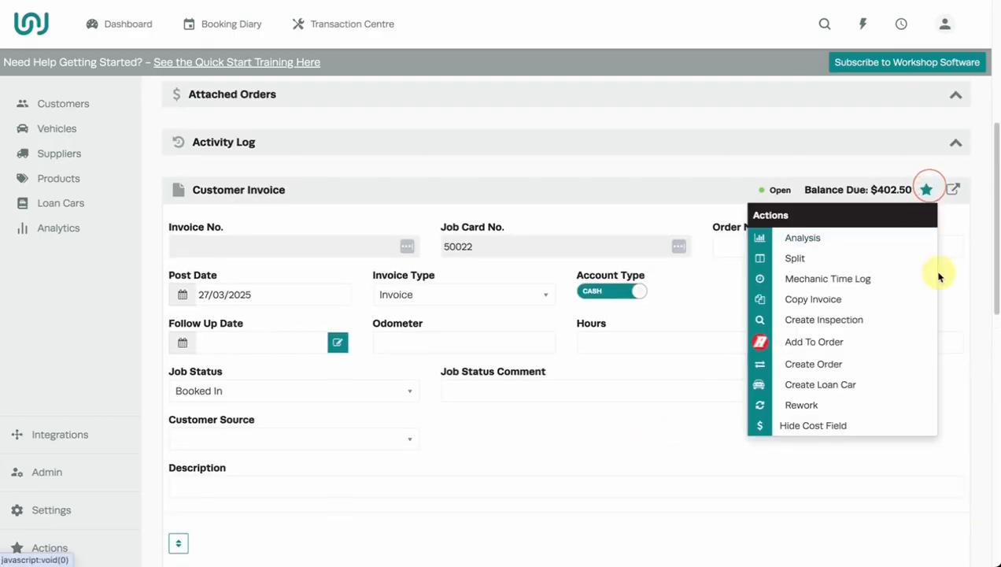
pyautogui.click(871, 366)
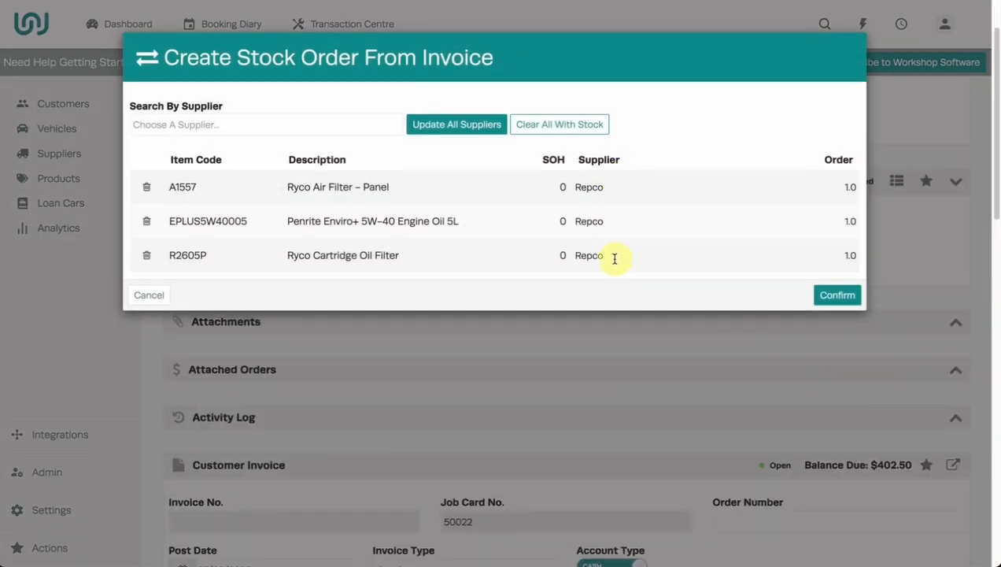
pyautogui.click(666, 246)
pyautogui.moveTo(647, 252); pyautogui.dragTo(569, 255)
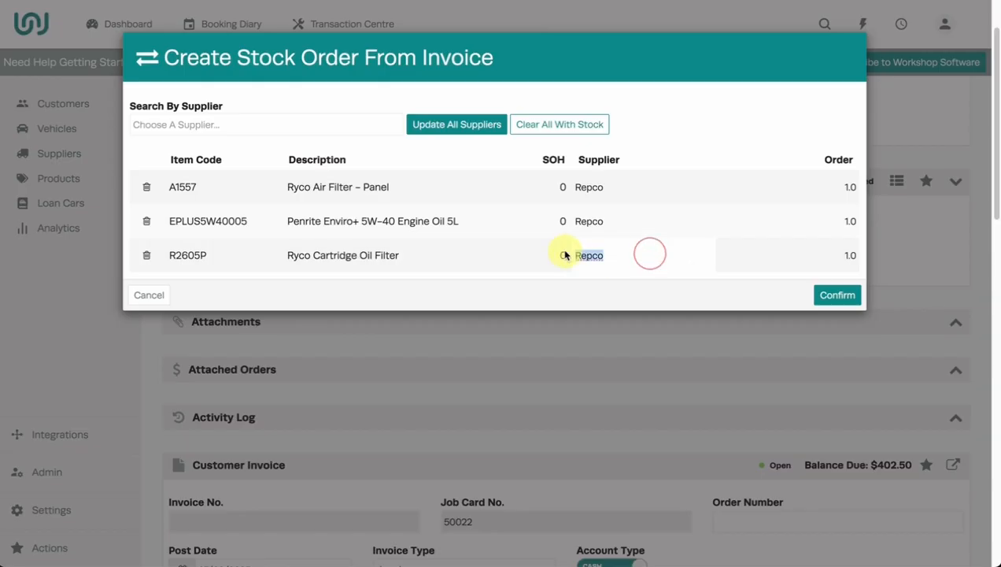
pyautogui.click(850, 251)
pyautogui.click(836, 255)
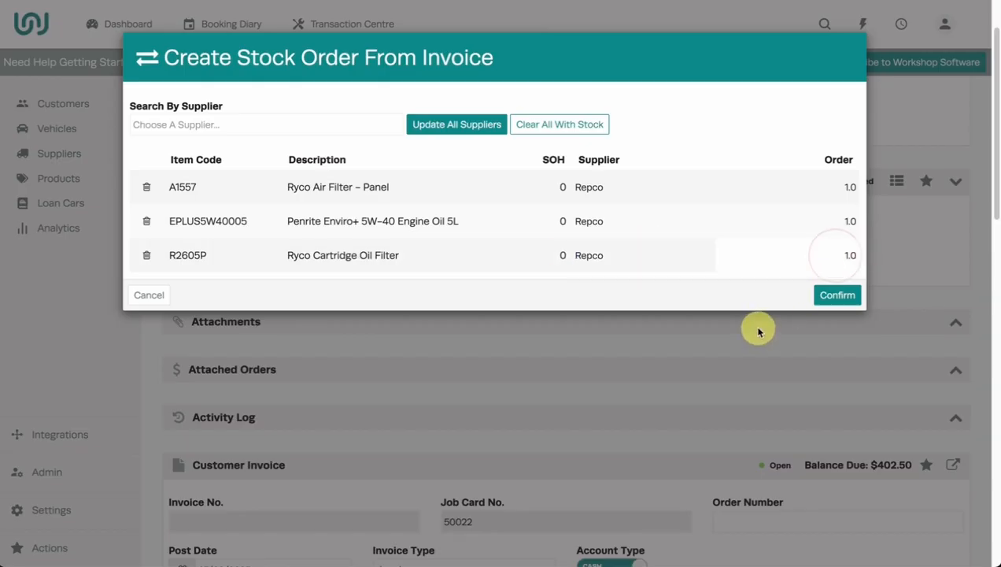
pyautogui.click(147, 256)
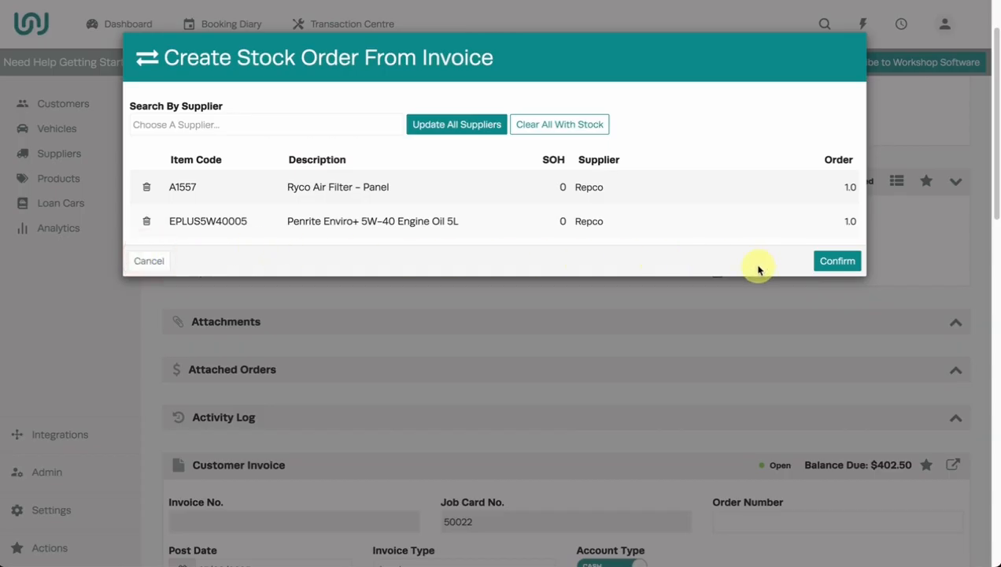
pyautogui.click(834, 262)
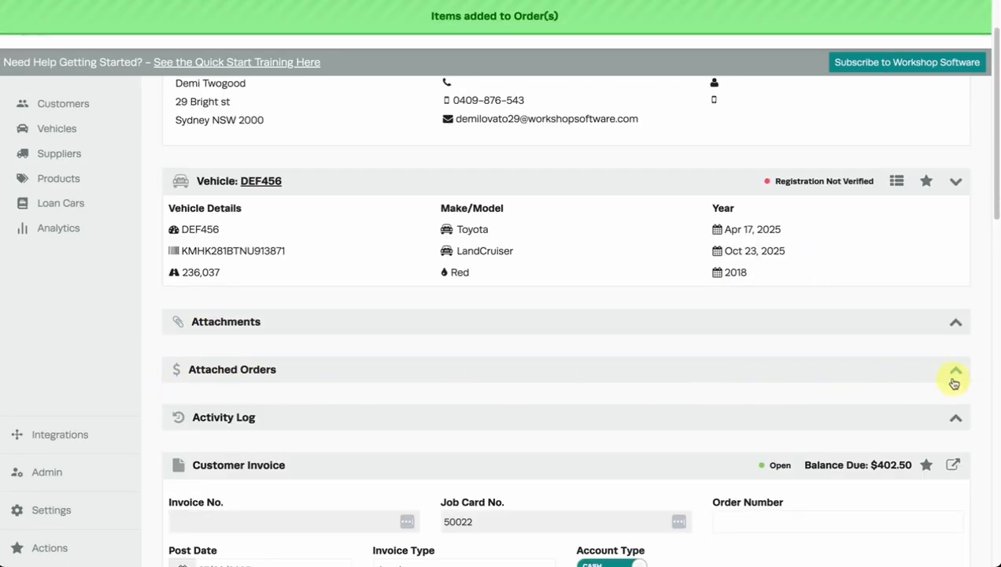
# - Expand the invoice's attached orders and open the suggested Repco order containing EPLUS5W40005 to review its product lines
pyautogui.click(955, 371)
pyautogui.scroll(-2, 820, 328)
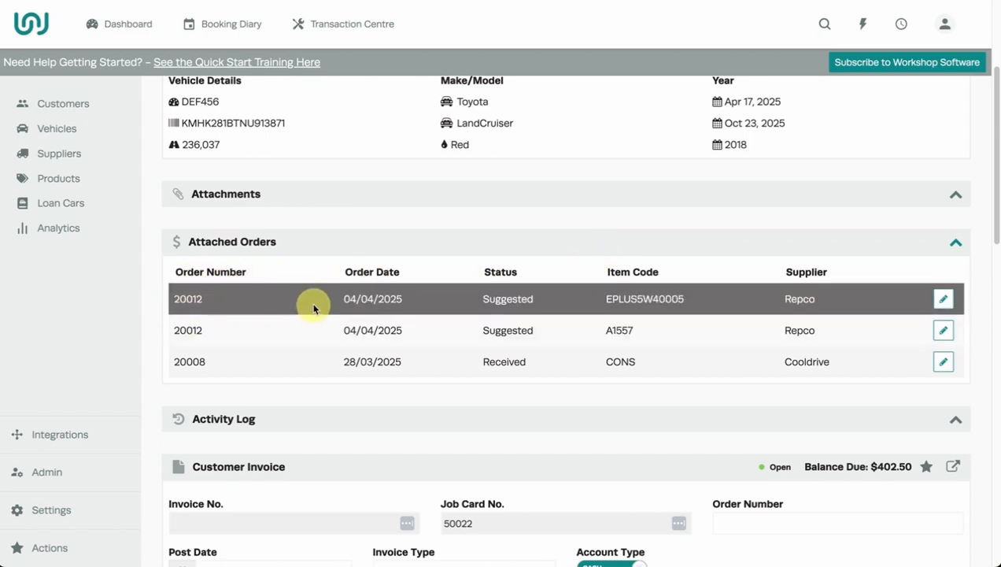
pyautogui.click(949, 303)
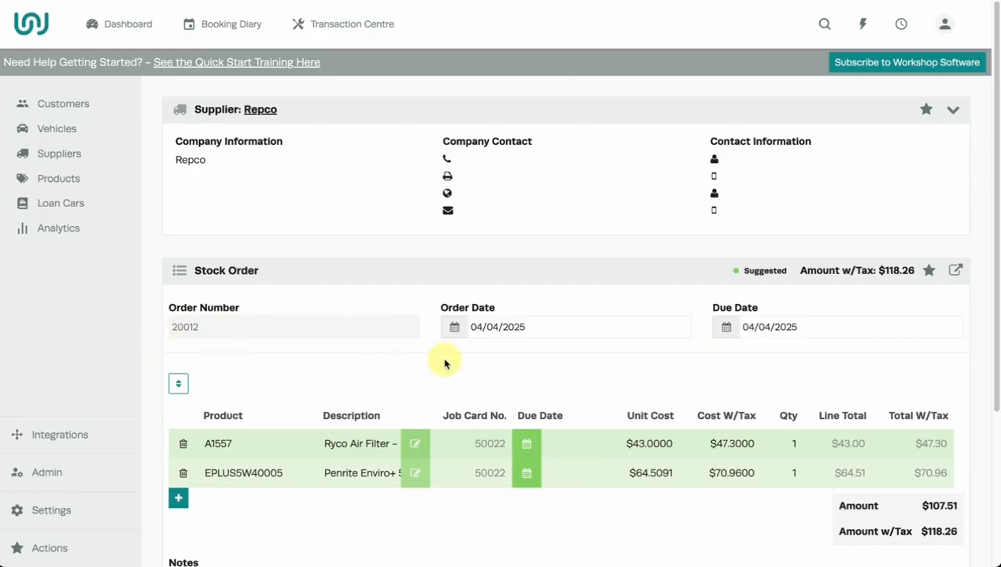
pyautogui.scroll(-1, 446, 363)
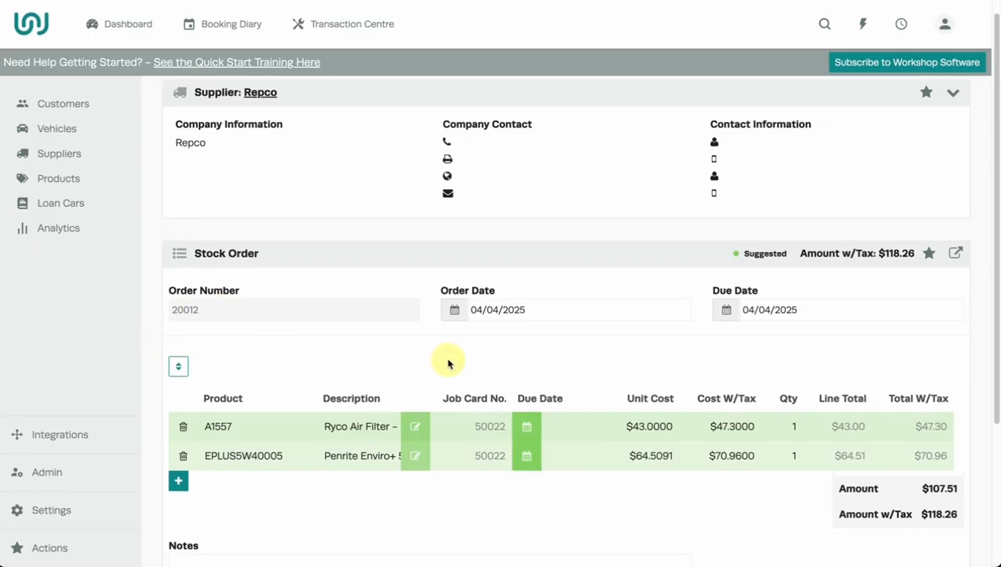
# - Preview the printable Repco stock order, return to the order, and look at its available actions, including Send Order
pyautogui.click(957, 253)
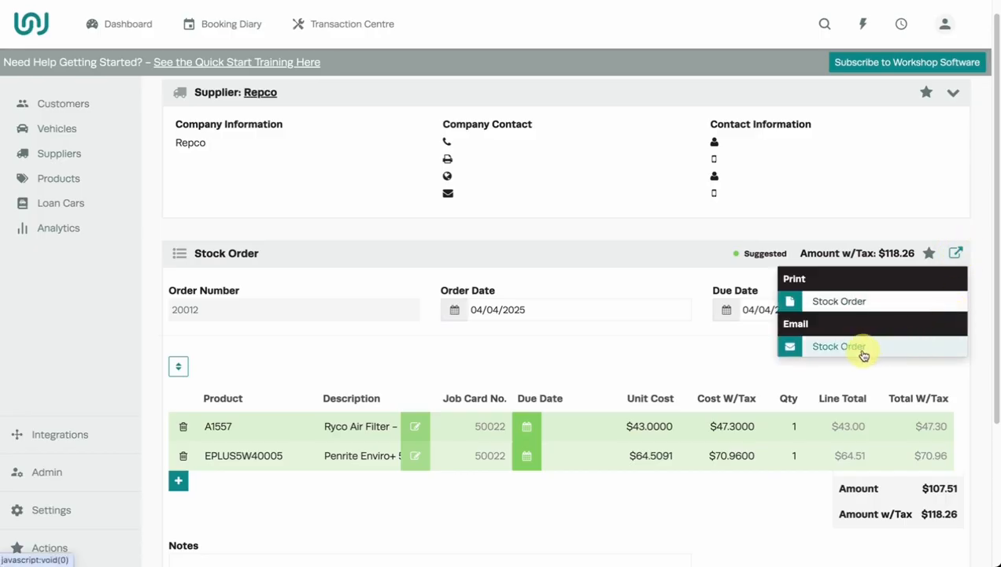
pyautogui.click(890, 306)
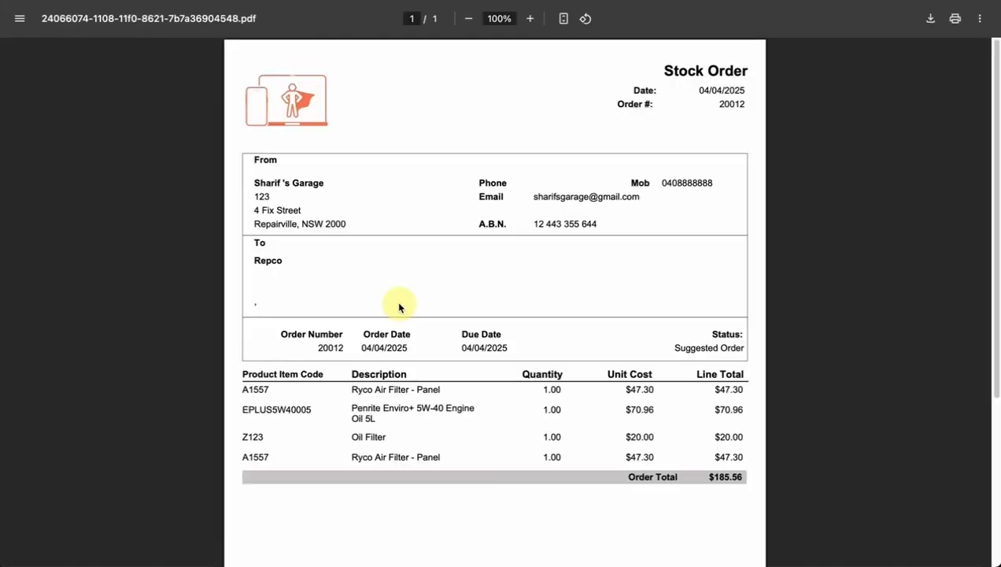
pyautogui.click(167, 2)
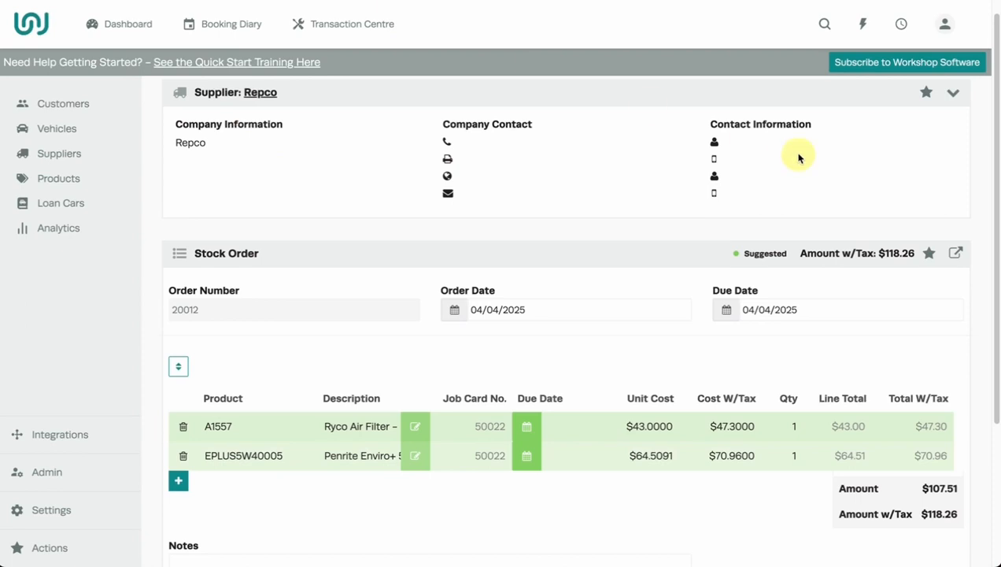
pyautogui.click(929, 253)
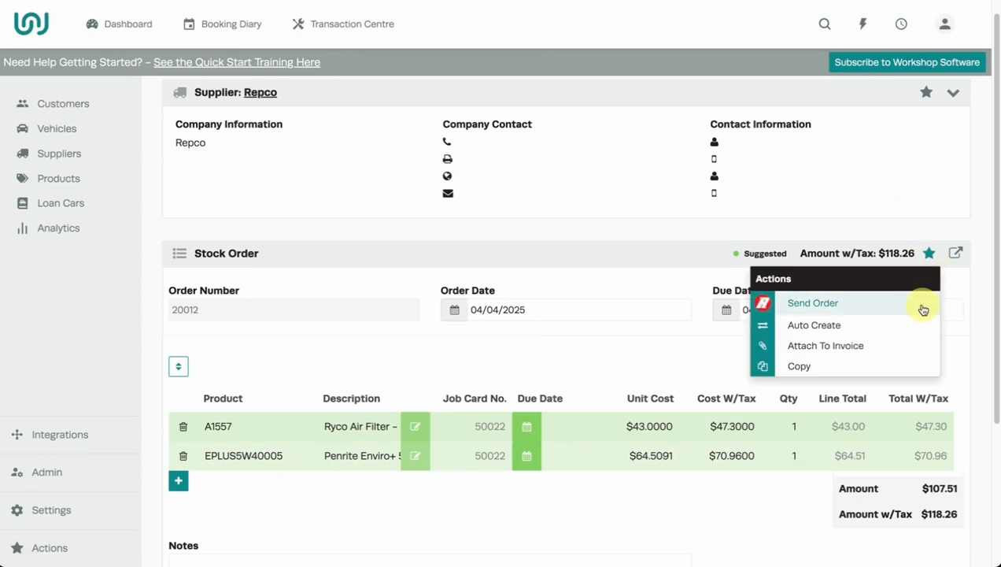
pyautogui.click(978, 299)
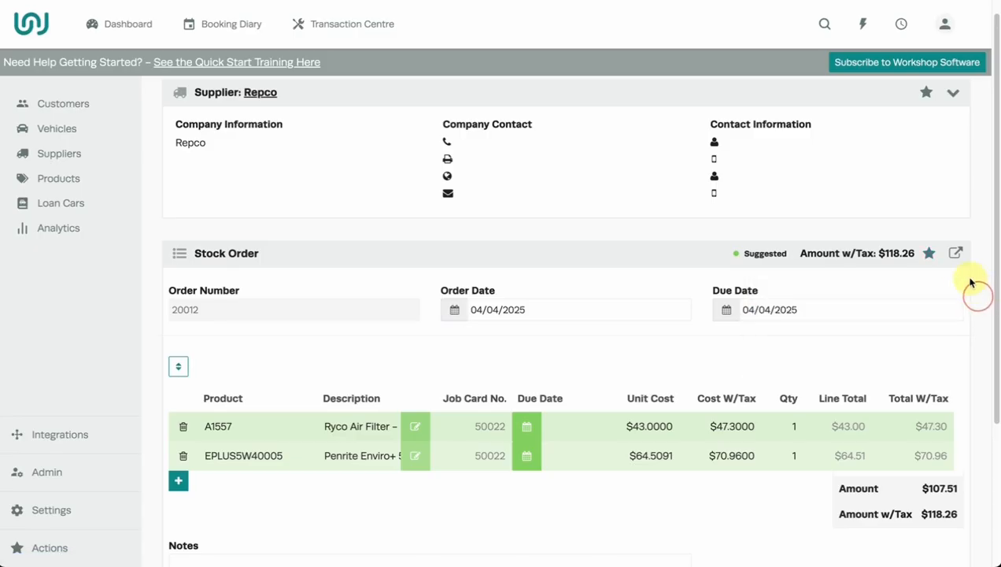
# - Process the Repco stock order and dismiss the notification
pyautogui.scroll(-3, 956, 276)
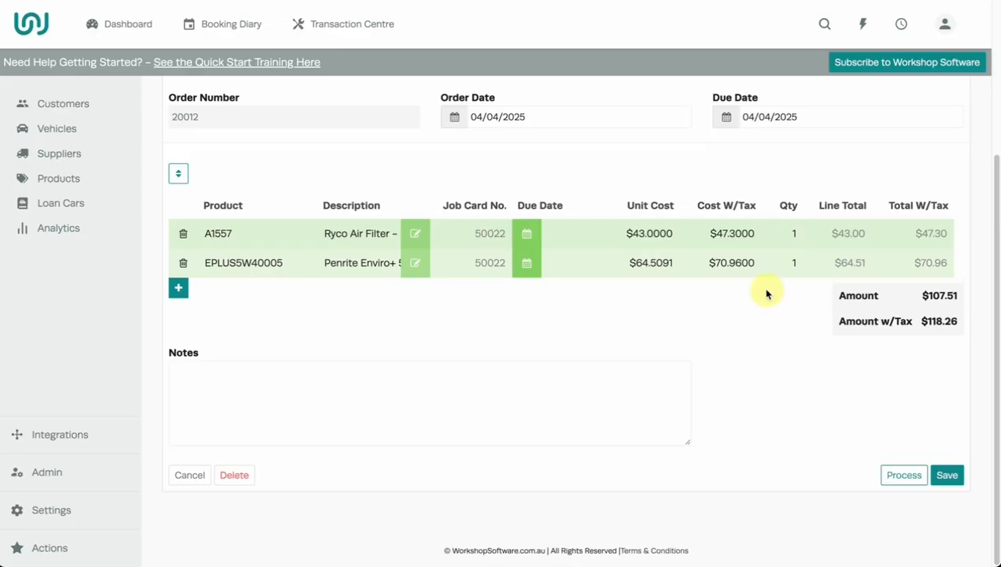
pyautogui.scroll(2, 804, 448)
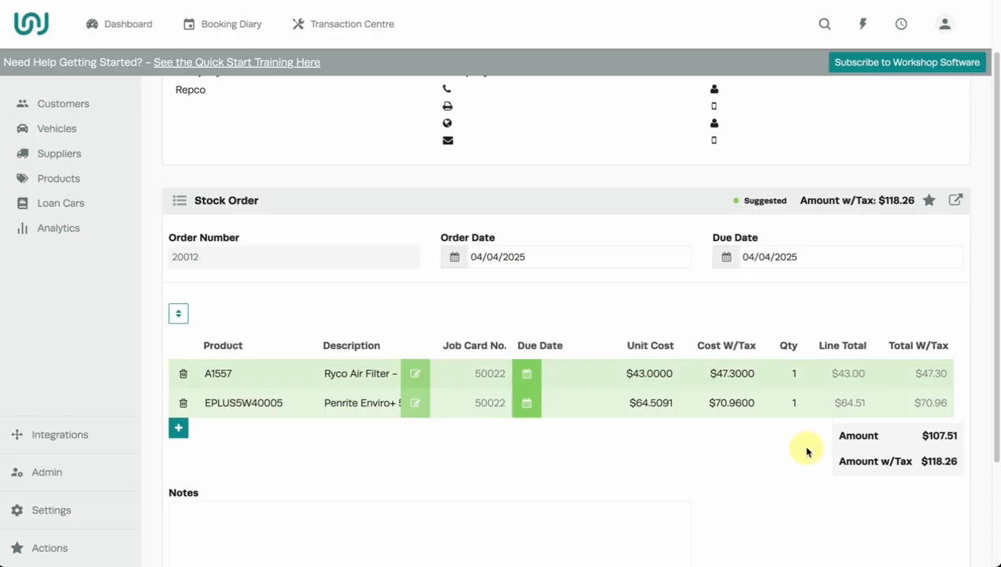
pyautogui.scroll(-1, 831, 455)
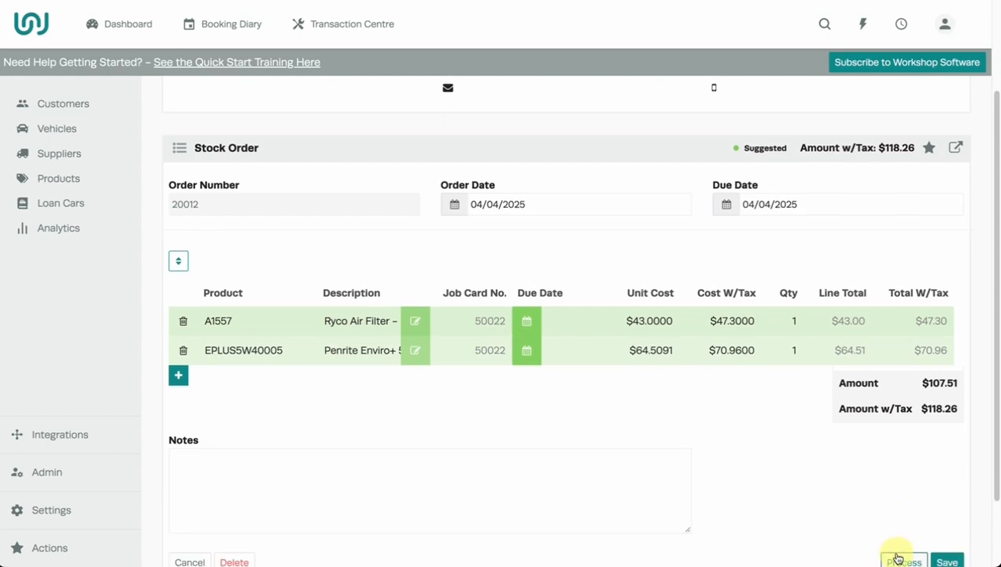
pyautogui.click(897, 557)
pyautogui.click(634, 127)
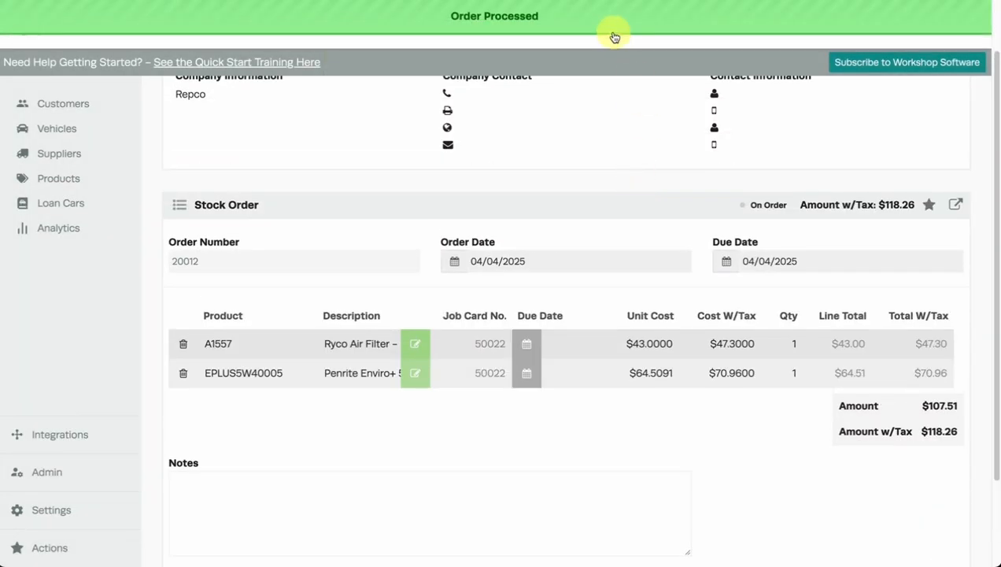
pyautogui.click(614, 33)
pyautogui.scroll(1, 594, 252)
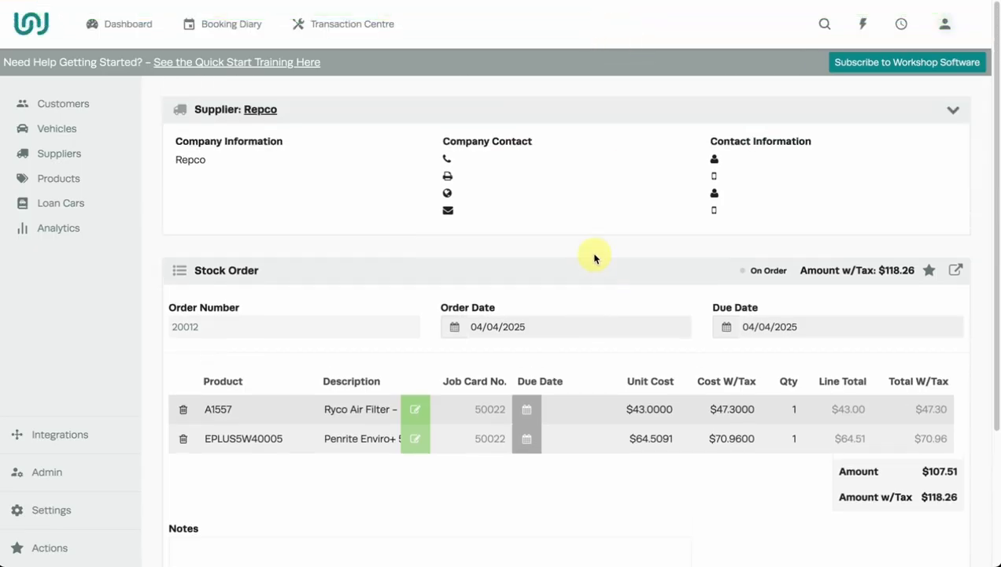
# - Start a new supplier stock order from the Transaction Centre and choose Repco as its supplier
pyautogui.click(392, 23)
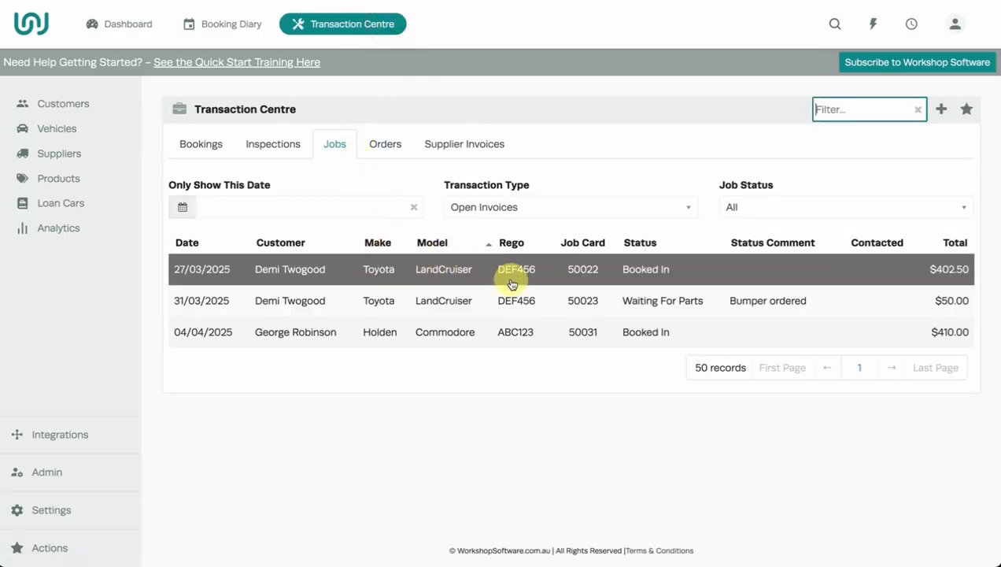
pyautogui.click(880, 26)
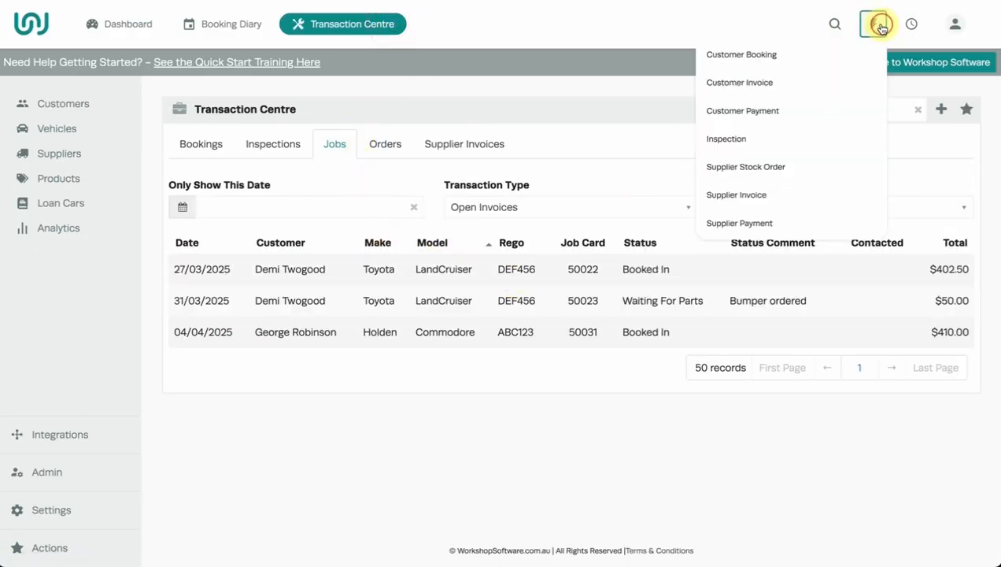
pyautogui.click(812, 175)
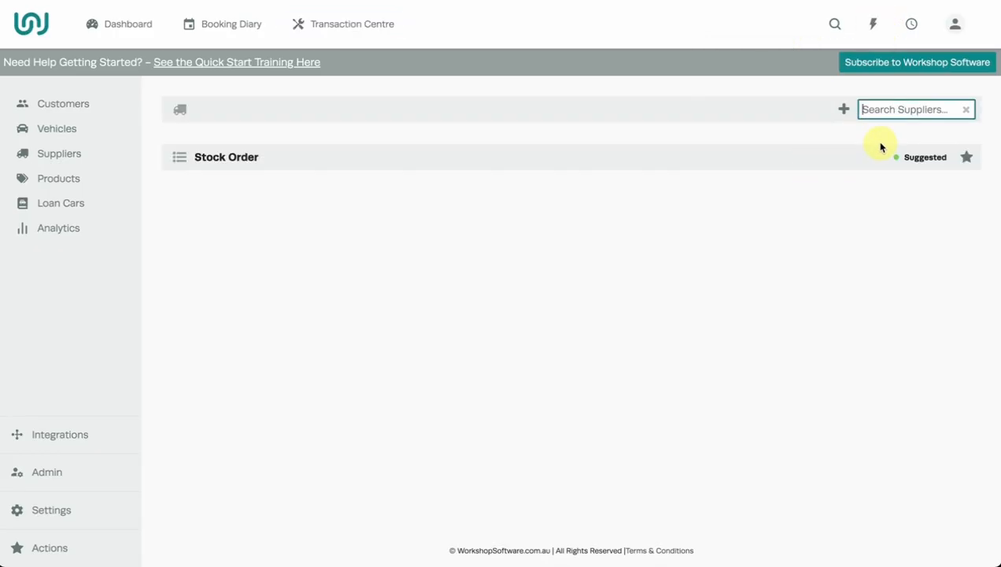
pyautogui.write('rep')
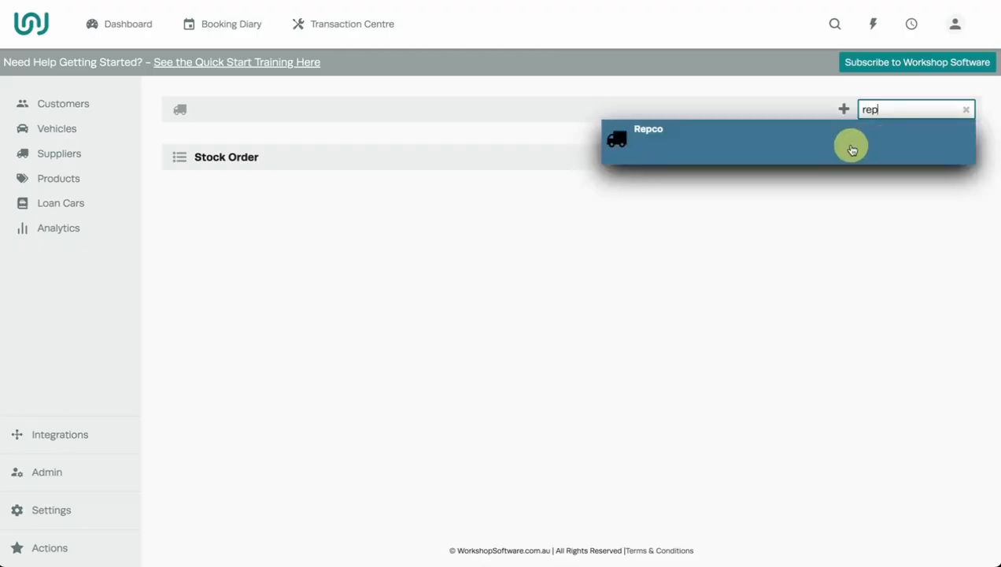
pyautogui.click(824, 141)
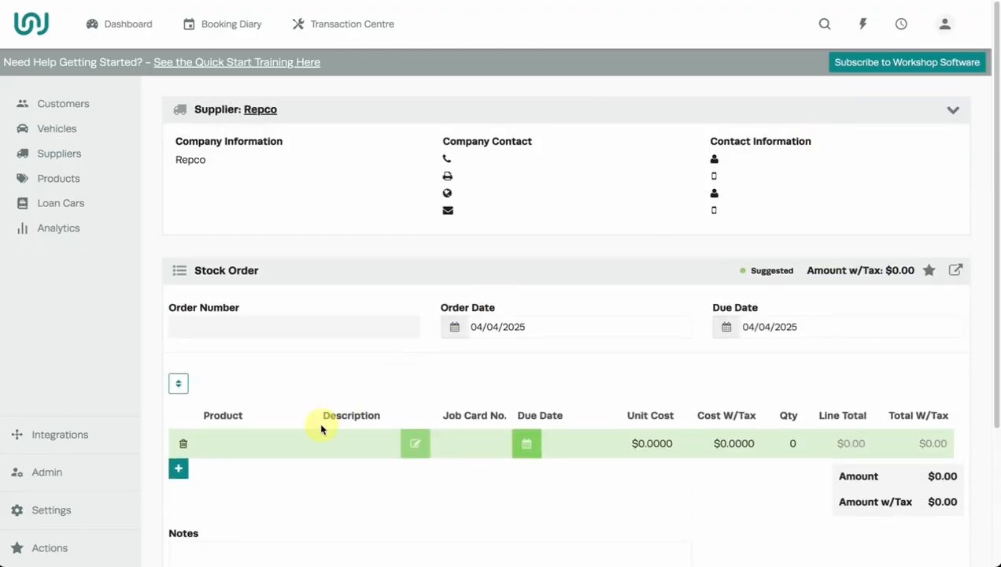
# - Add Ryco air filter A1557 to the new stock order's first line and check which order actions are available
pyautogui.click(258, 443)
pyautogui.write('a')
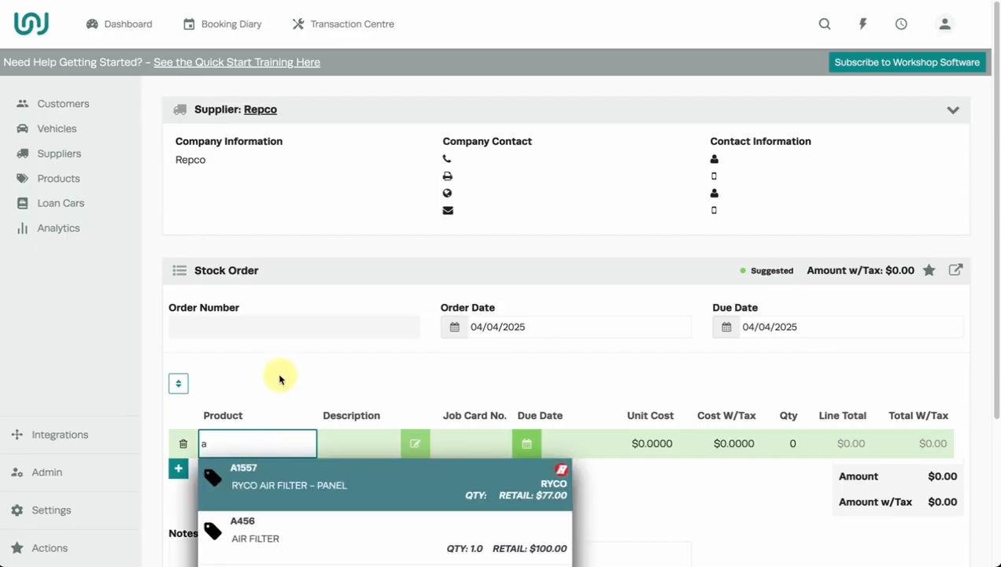
pyautogui.scroll(-2, 279, 378)
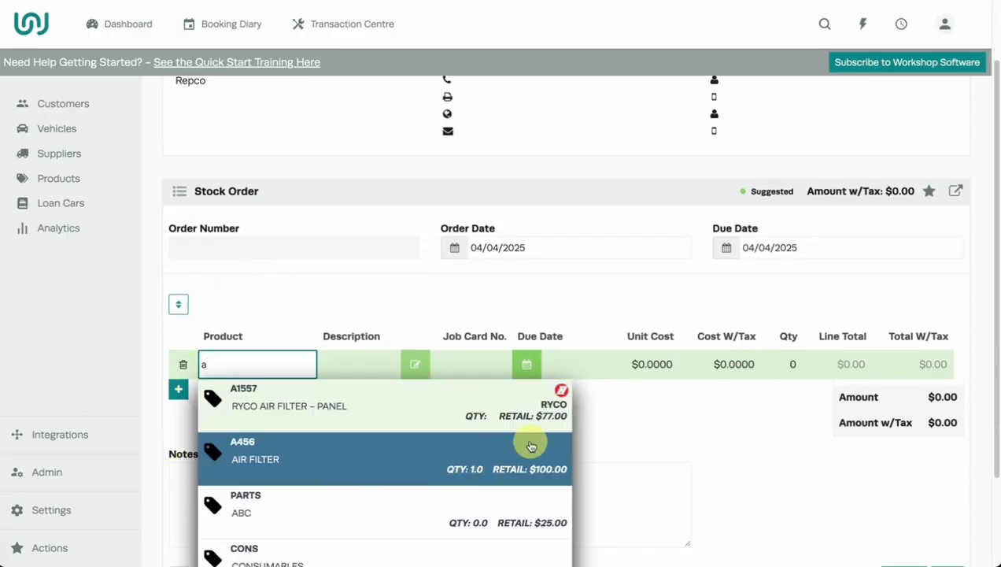
pyautogui.click(561, 397)
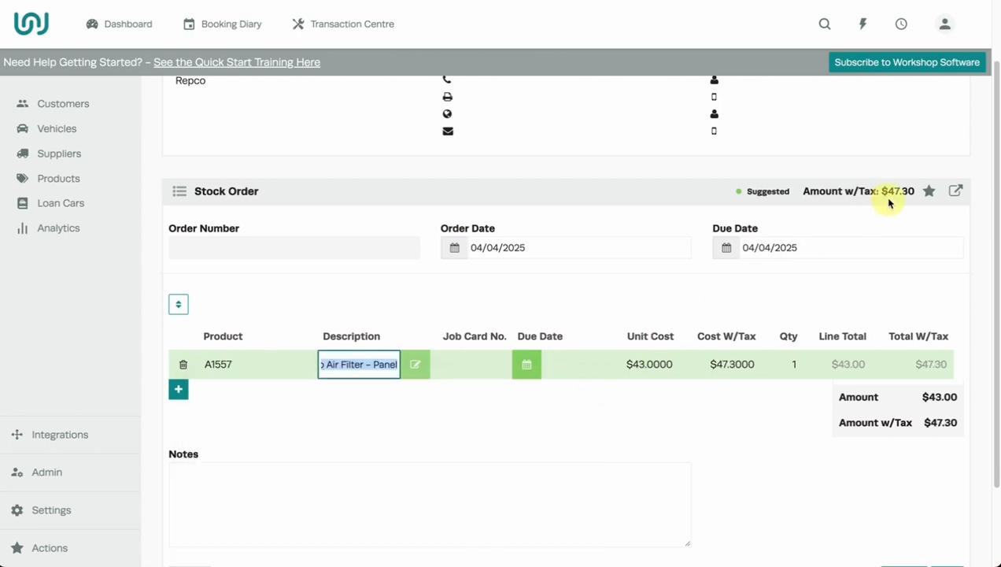
pyautogui.click(925, 195)
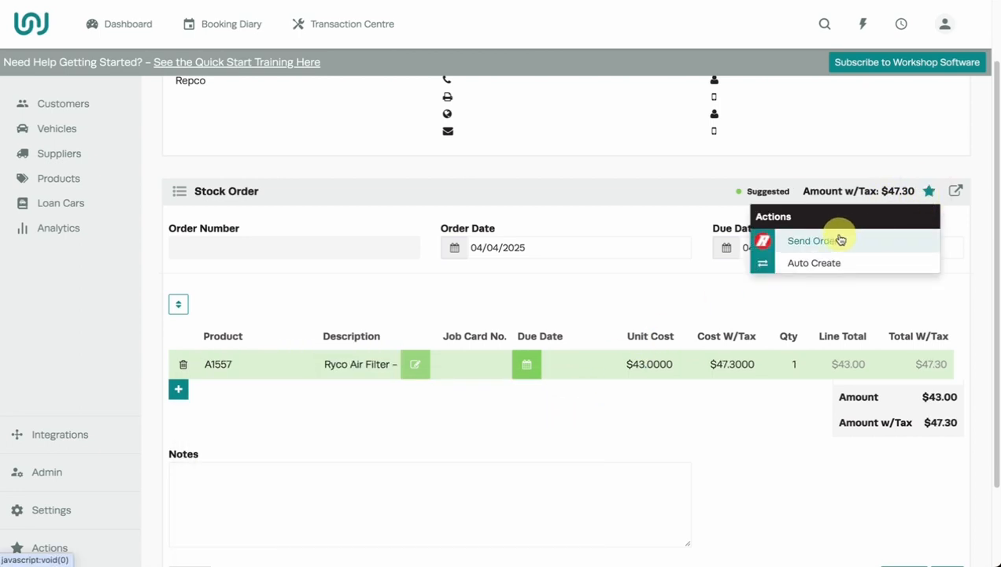
pyautogui.click(681, 452)
# - Set the product on the stock order line to air filter A456
pyautogui.click(245, 365)
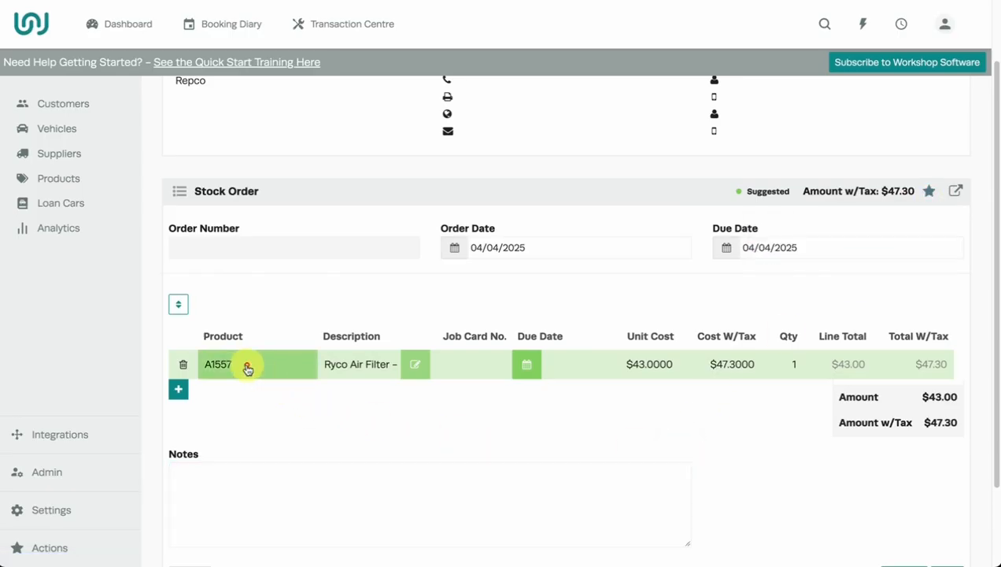
pyautogui.write('a')
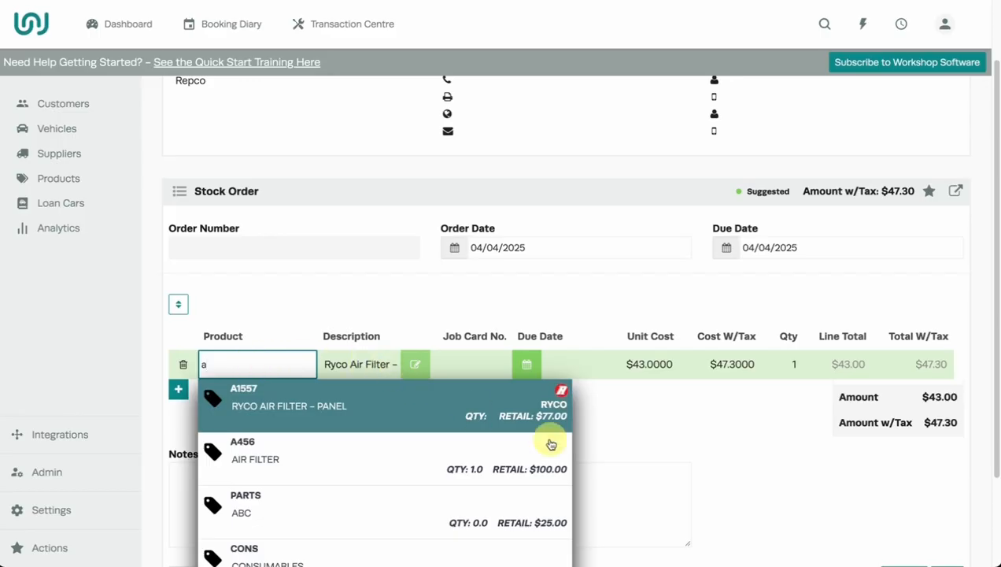
pyautogui.click(369, 457)
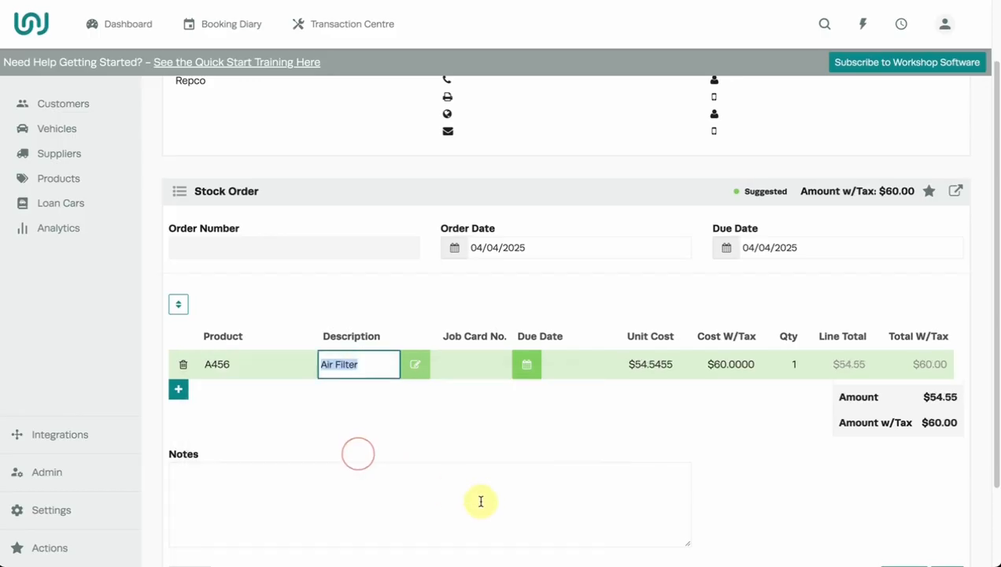
pyautogui.click(437, 429)
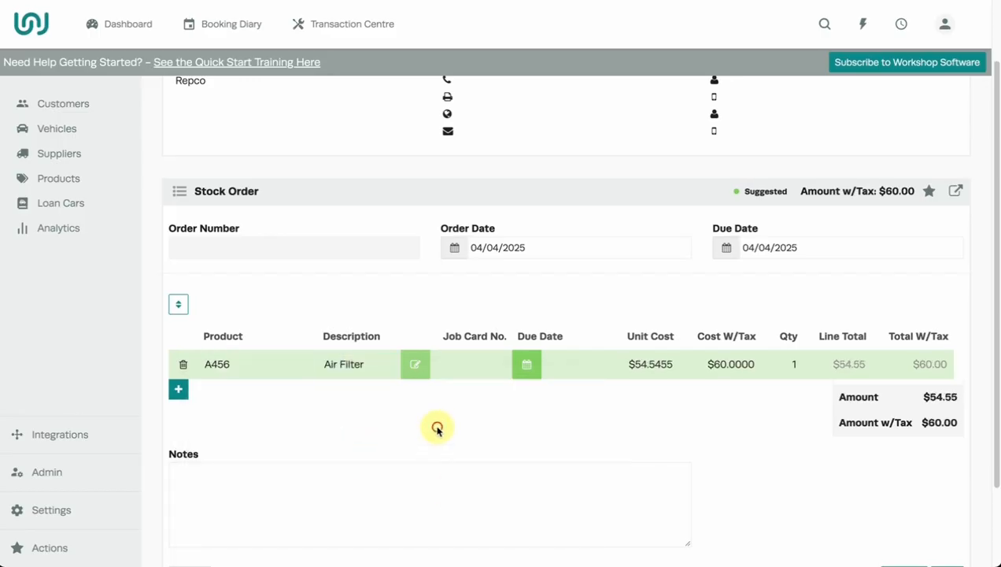
# - Look at the print and email options for the A456 stock order, close them, and view the end of the order form
pyautogui.click(956, 192)
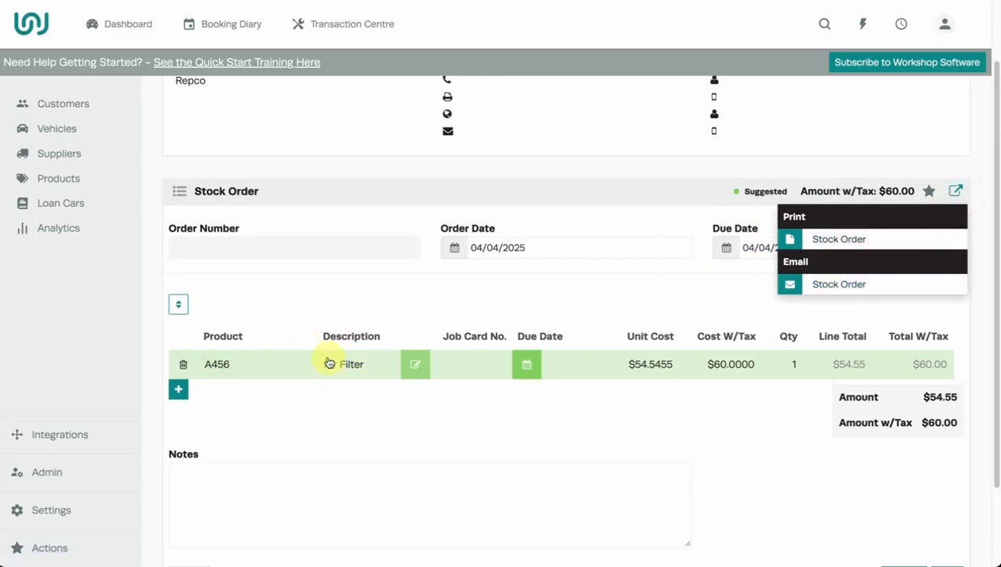
pyautogui.click(577, 297)
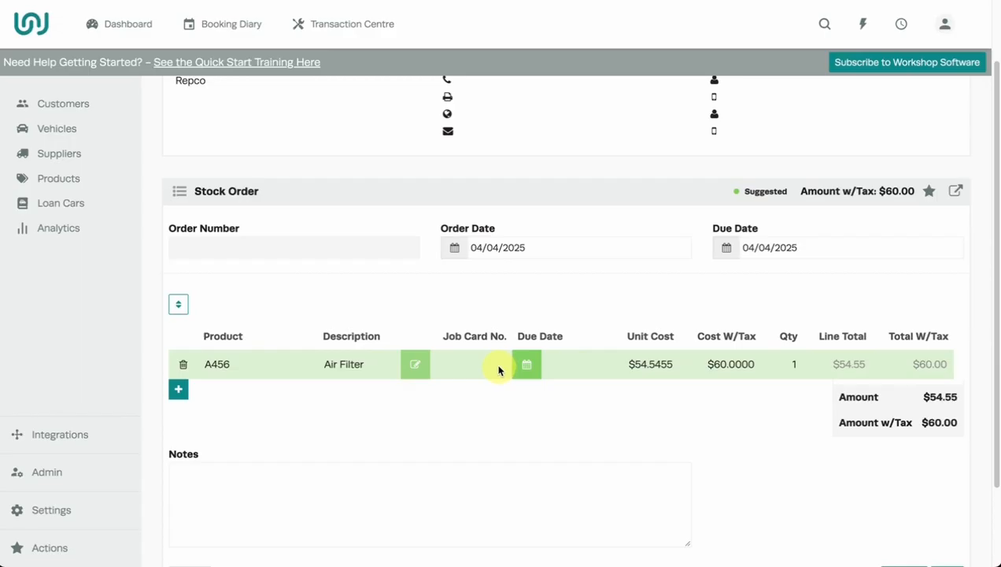
pyautogui.scroll(-2, 831, 424)
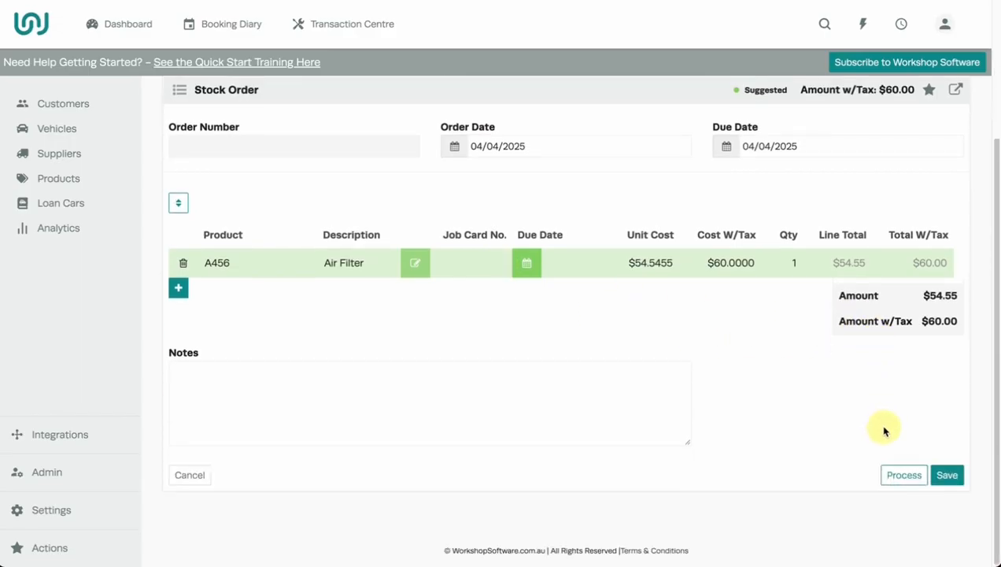
# - Save the stock order and attach its A456 air filter line to the Holden Commodore's invoice dated 2025-04-04
pyautogui.click(953, 474)
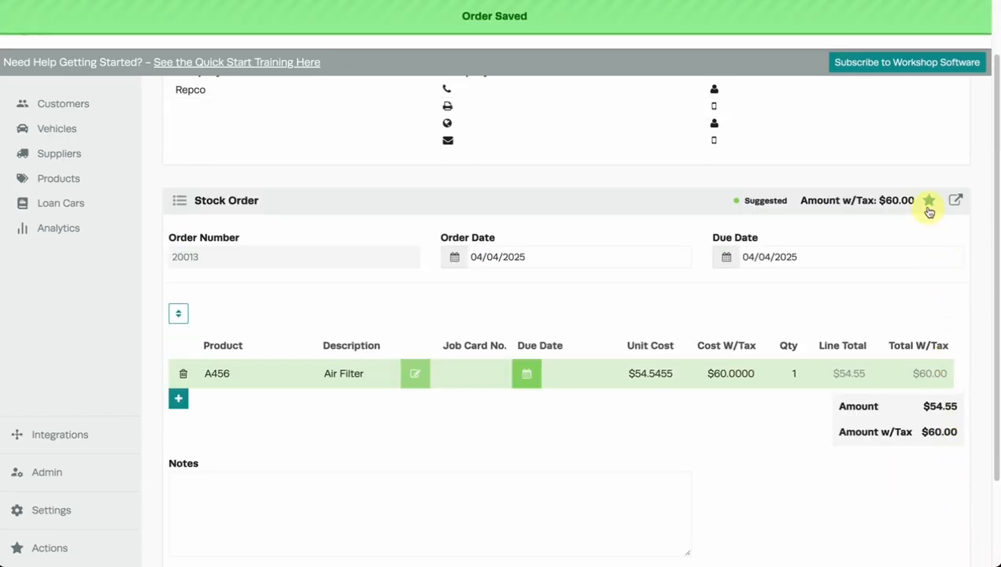
pyautogui.click(928, 209)
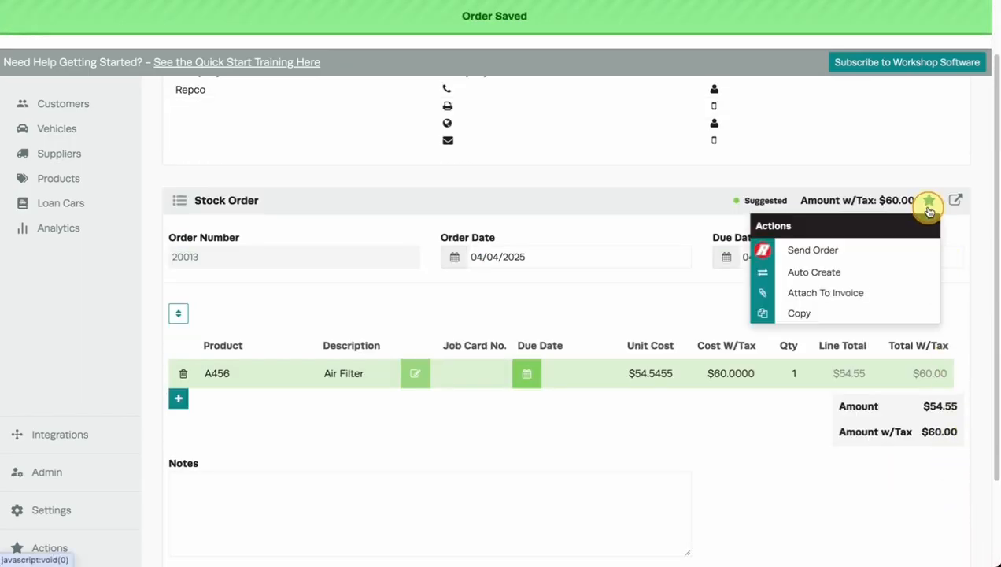
pyautogui.click(863, 296)
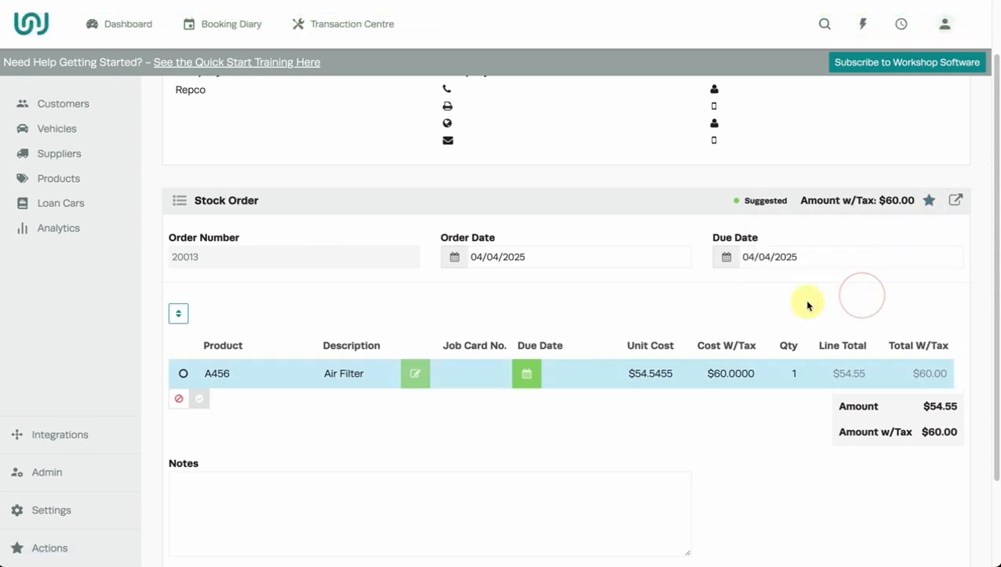
pyautogui.click(184, 374)
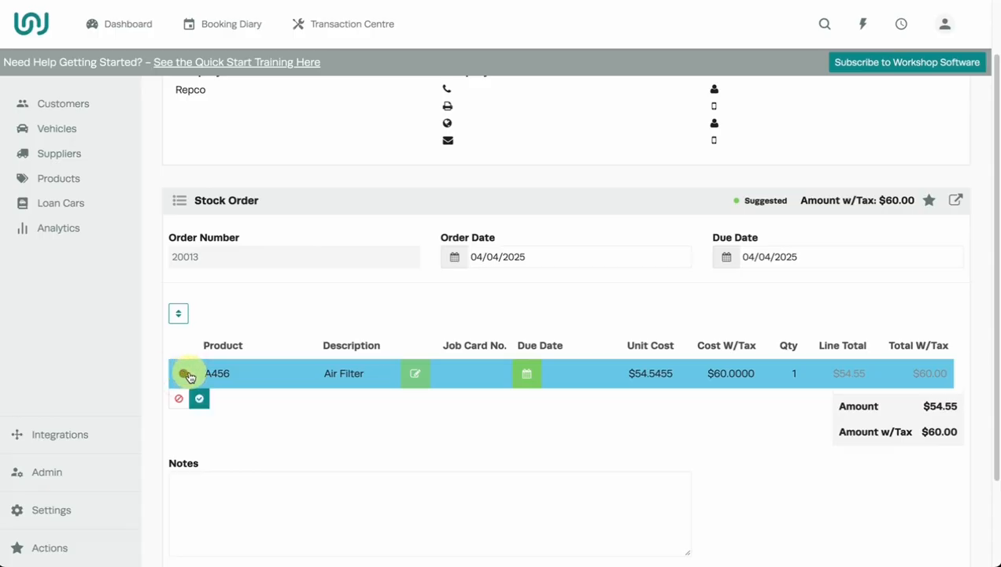
pyautogui.click(201, 401)
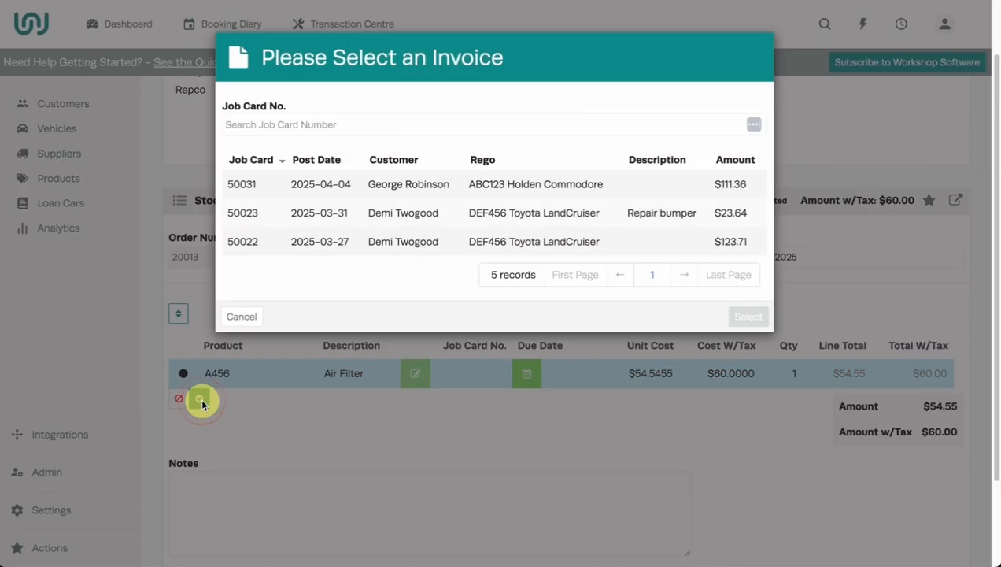
pyautogui.click(446, 187)
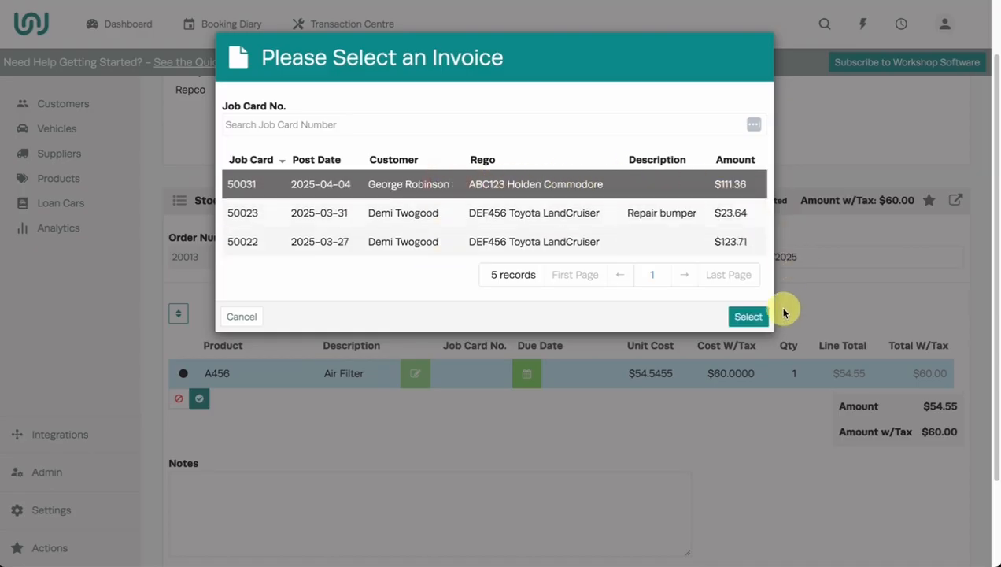
pyautogui.click(745, 316)
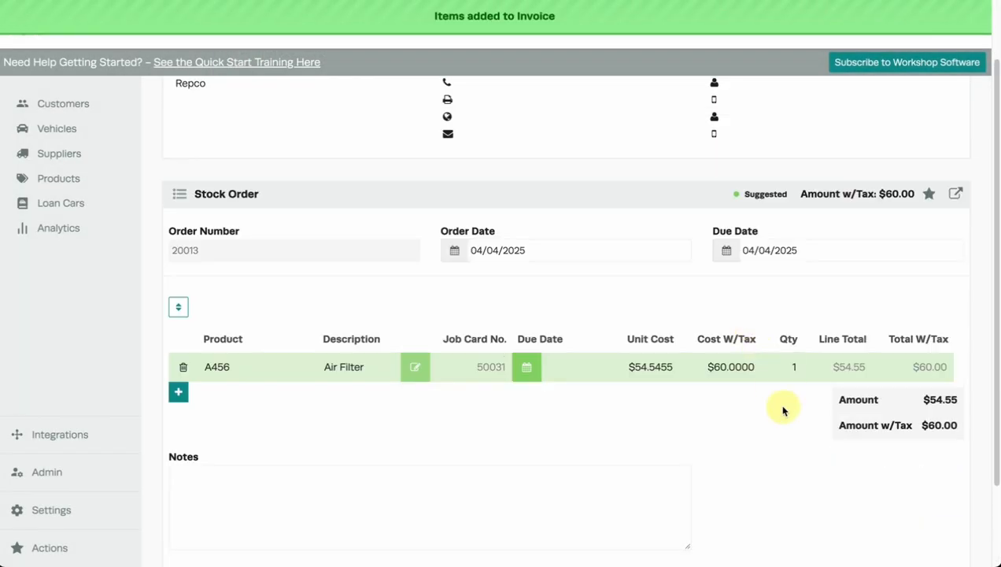
# - Process the A456 stock order without sending it to Repco
pyautogui.scroll(-2, 783, 409)
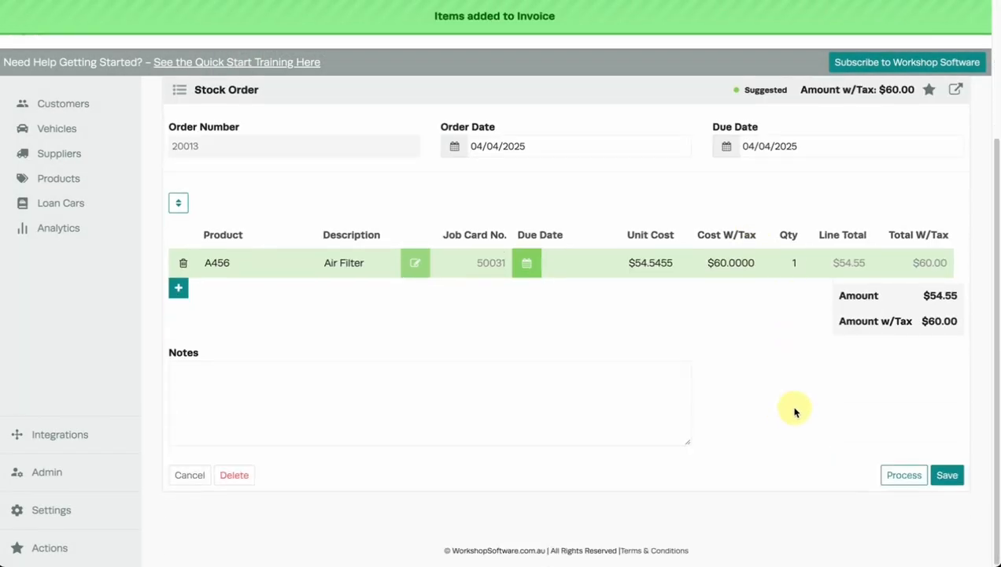
pyautogui.click(903, 474)
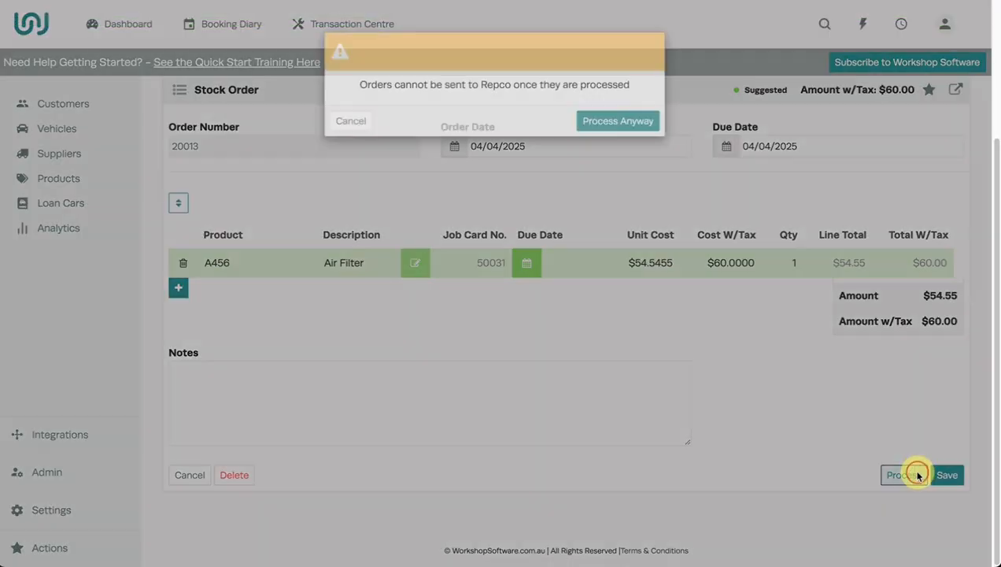
pyautogui.click(639, 122)
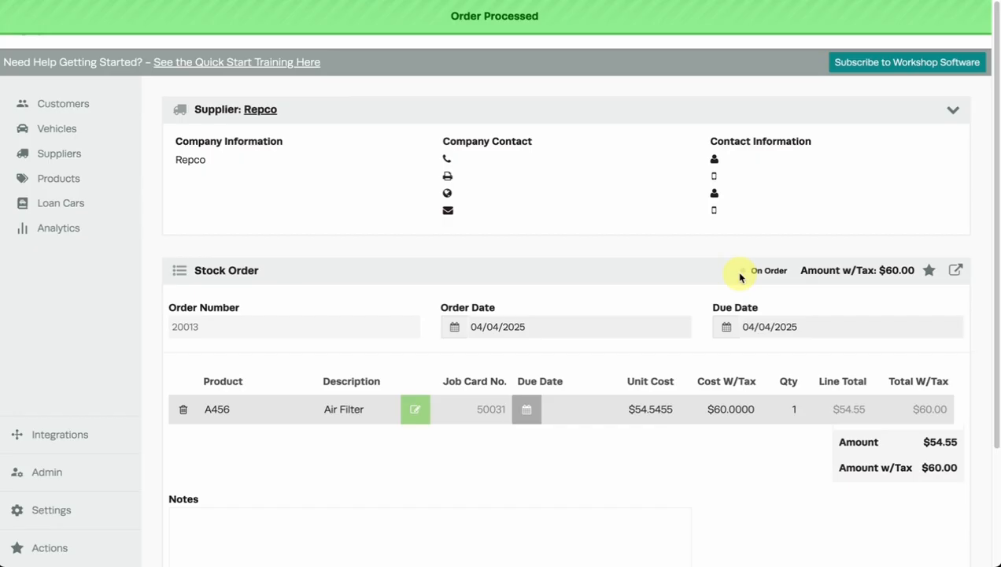
pyautogui.click(778, 11)
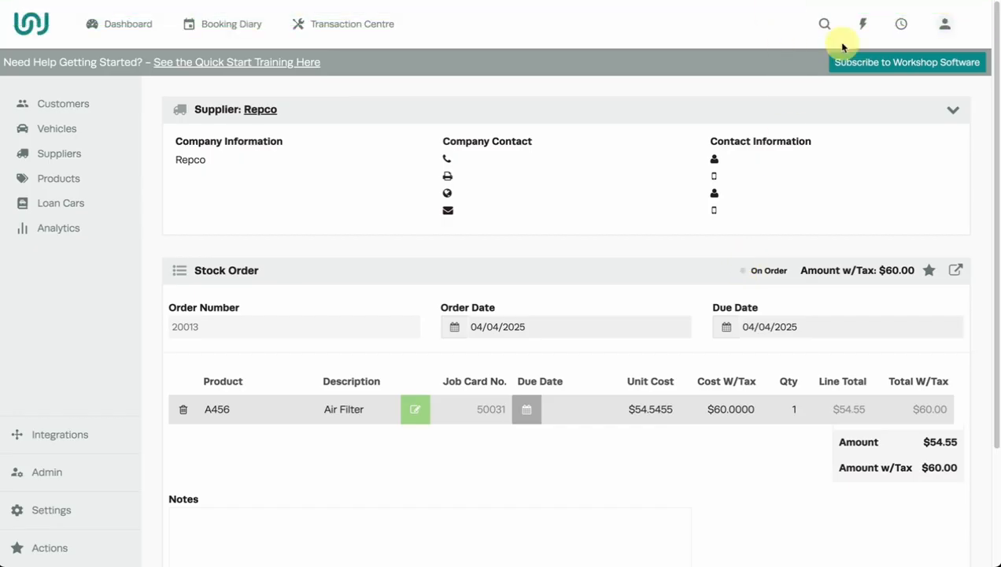
# - Create a new supplier invoice and choose Repco as its supplier
pyautogui.click(862, 24)
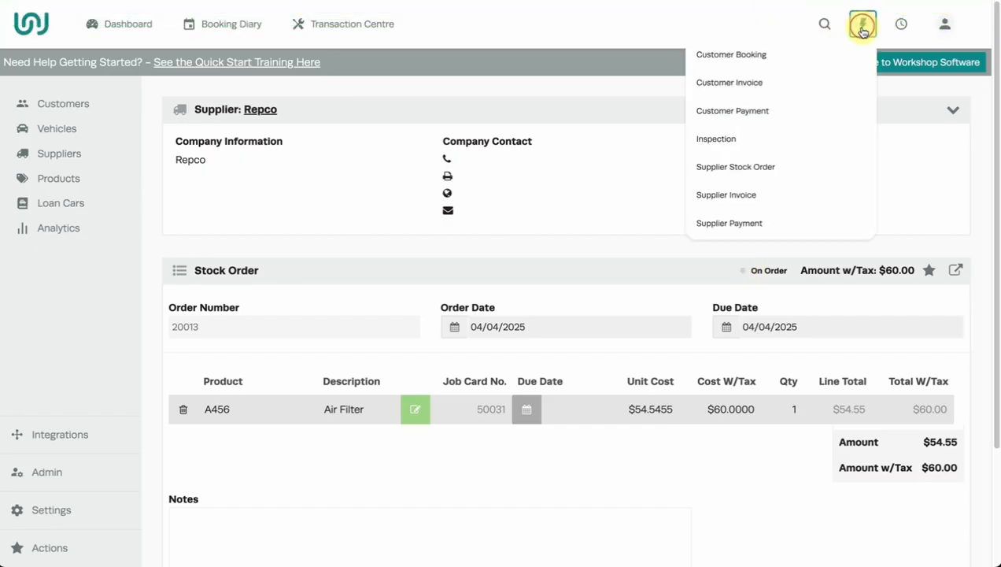
pyautogui.click(784, 198)
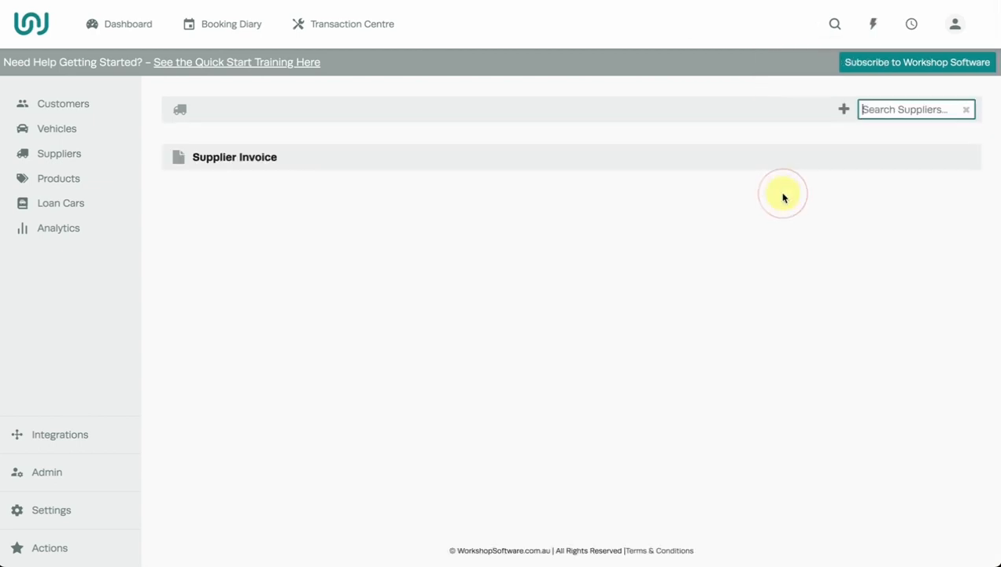
pyautogui.click(873, 24)
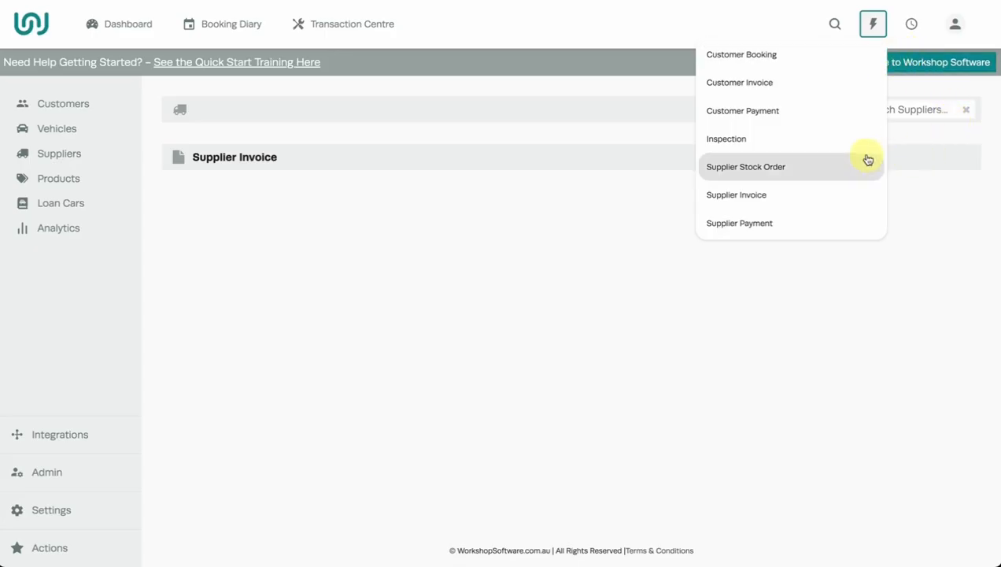
pyautogui.click(919, 115)
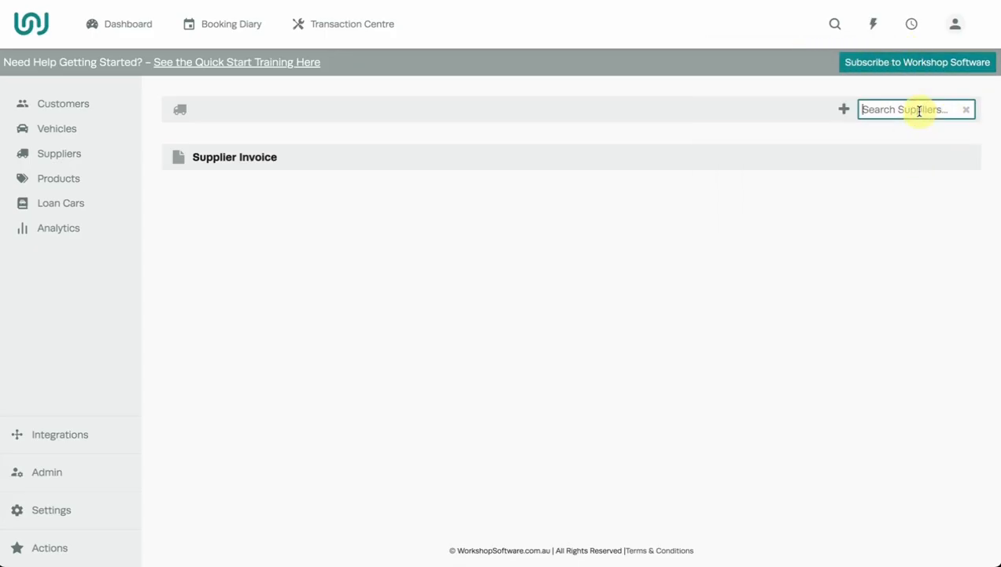
pyautogui.write('re')
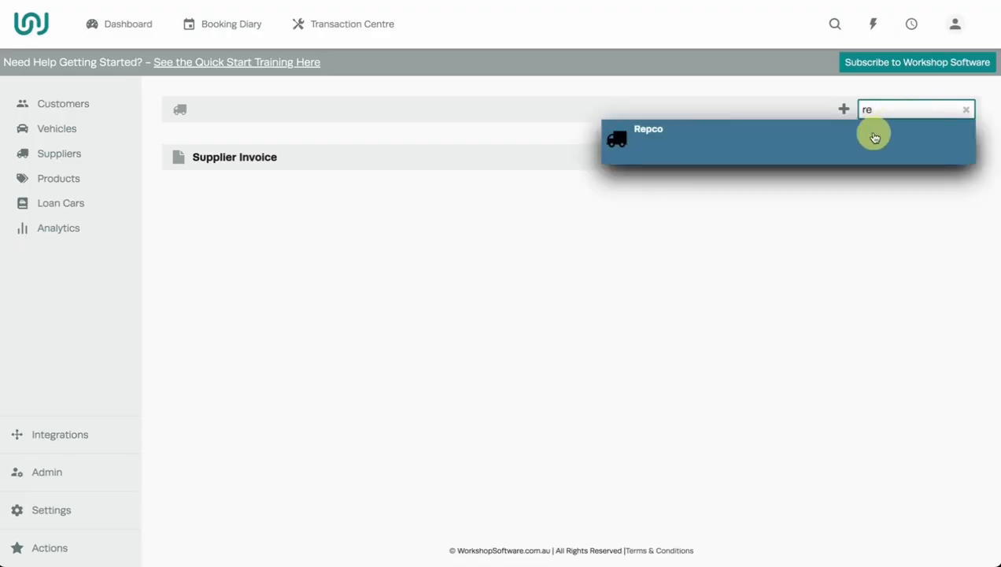
pyautogui.click(874, 137)
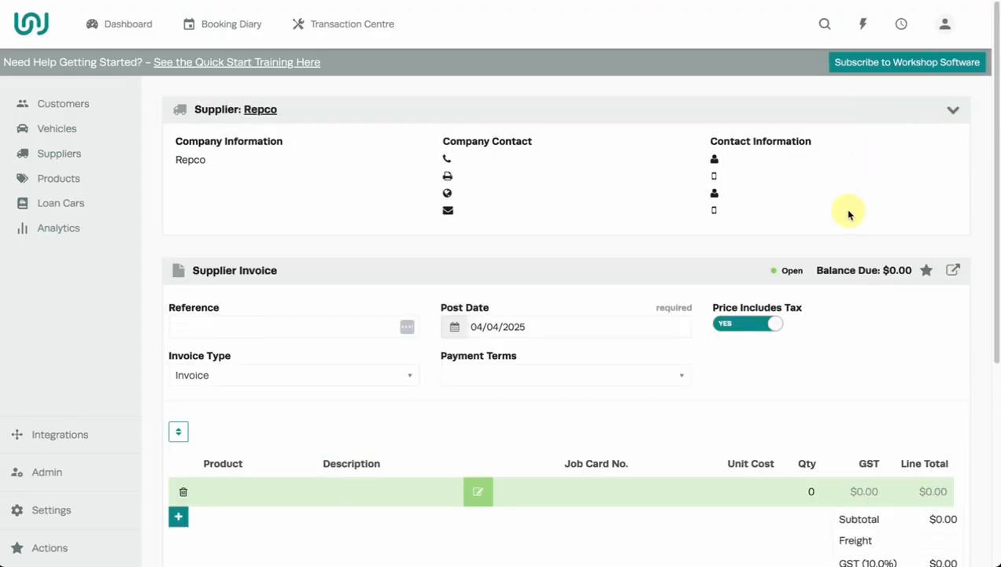
# - Add the items from Repco's $107.51 purchase order dated 04/04/2025 to the supplier invoice
pyautogui.scroll(-1, 848, 214)
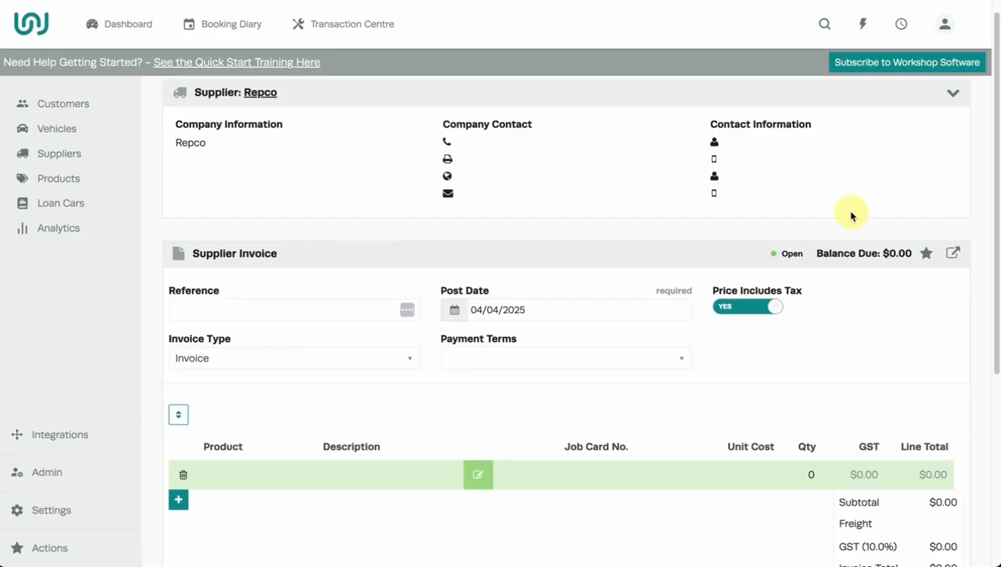
pyautogui.scroll(1, 850, 216)
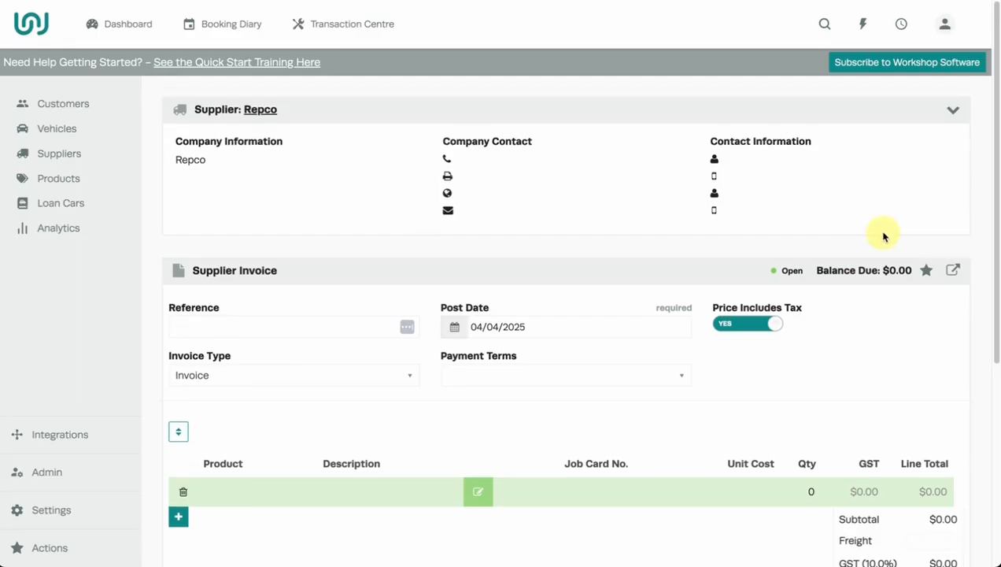
pyautogui.click(927, 273)
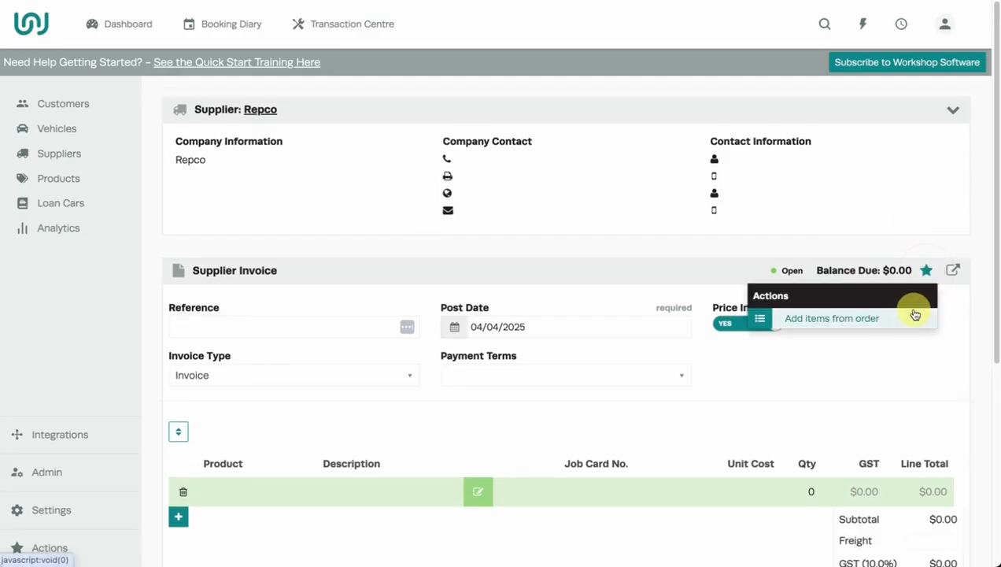
pyautogui.click(841, 321)
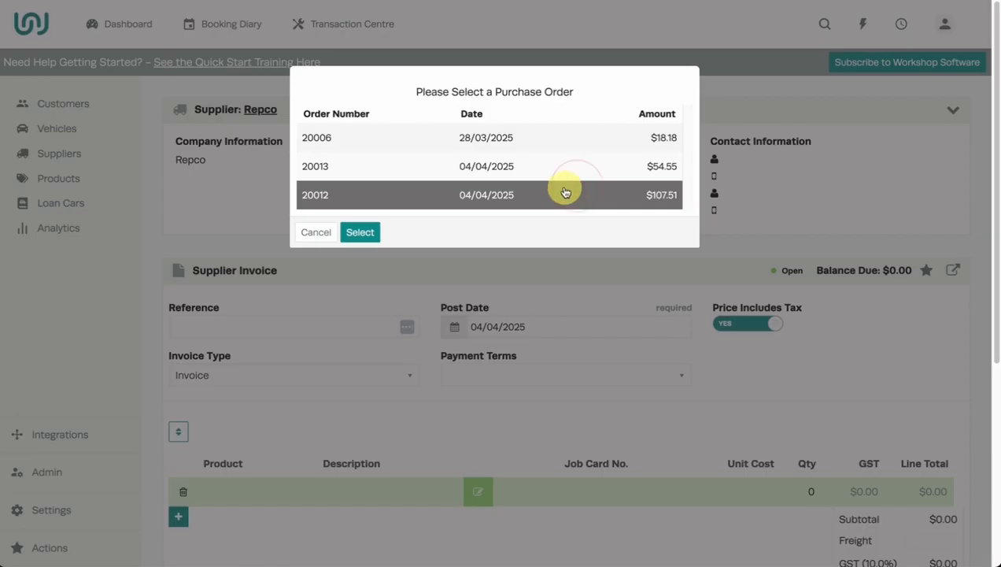
pyautogui.click(367, 233)
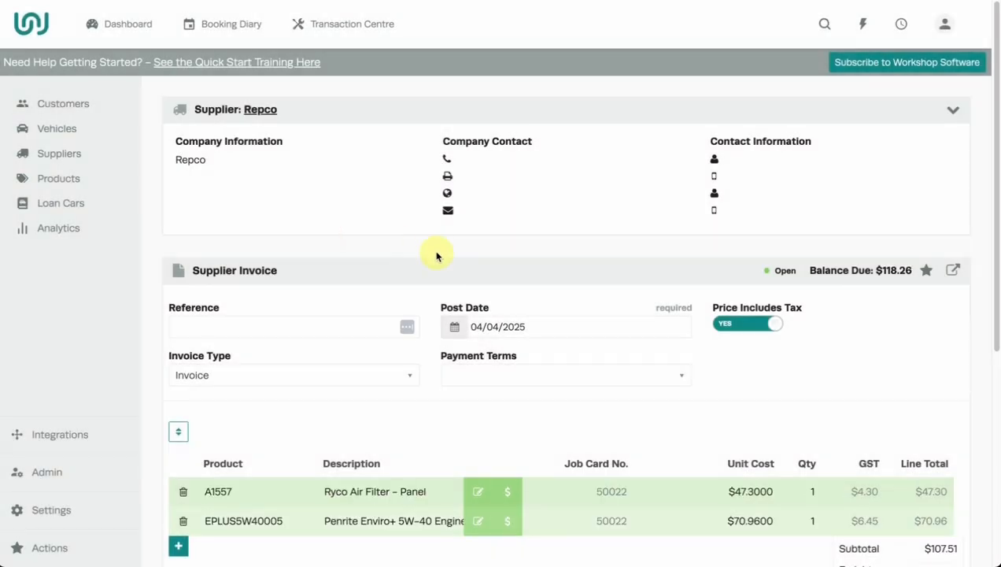
# - View the price adjustment options for Ryco air filter A1557 on the supplier invoice and close them without saving
pyautogui.scroll(-1, 442, 254)
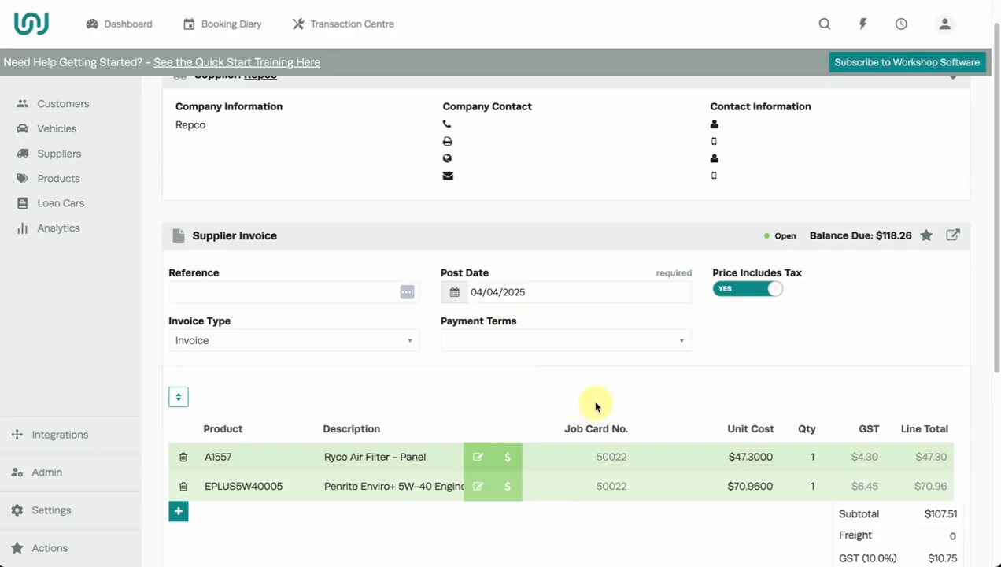
pyautogui.click(513, 462)
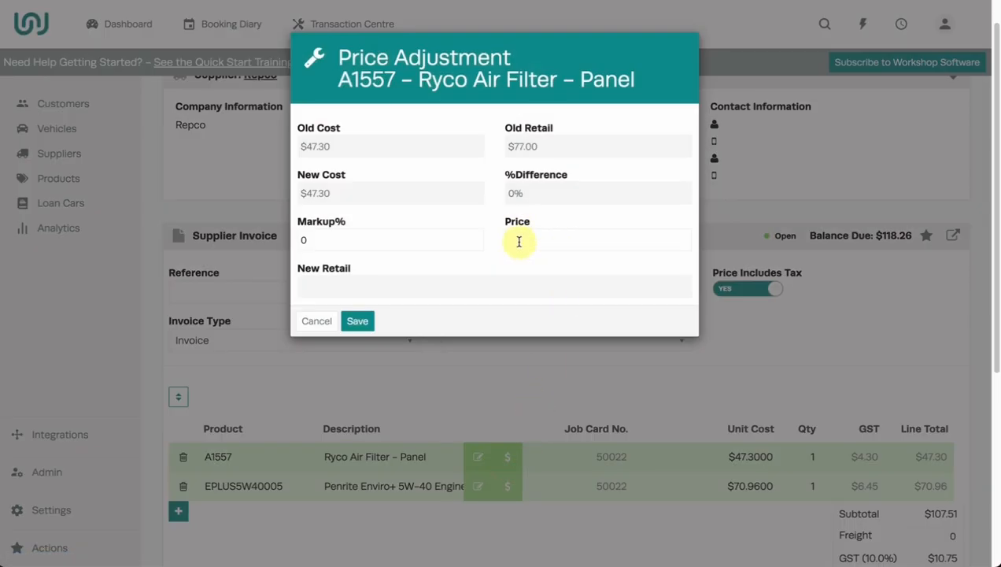
pyautogui.click(317, 321)
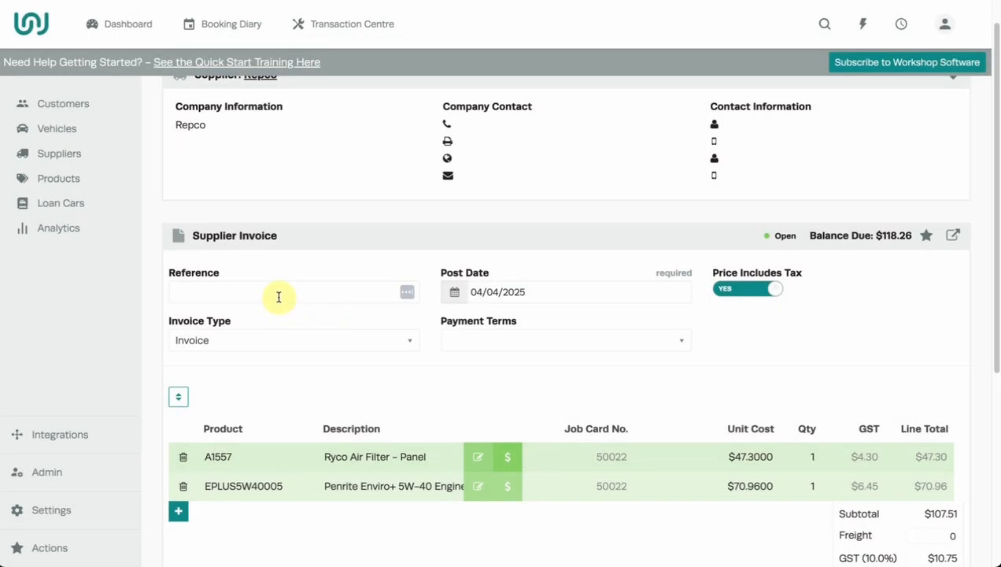
# - Enter reference 567854 on the supplier invoice and set its payment terms to 30 Days (After End Of Month)
pyautogui.write('67')
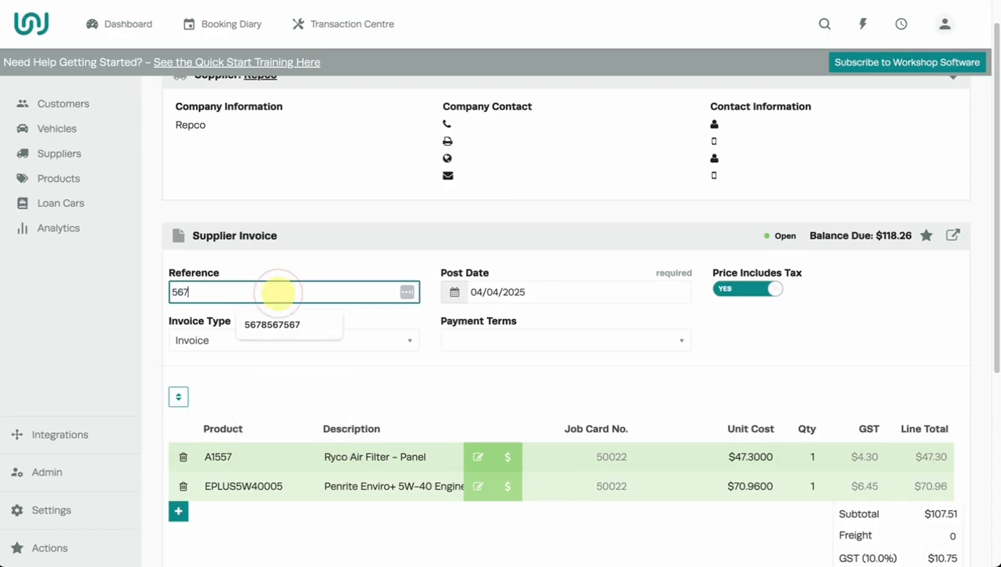
pyautogui.write('854')
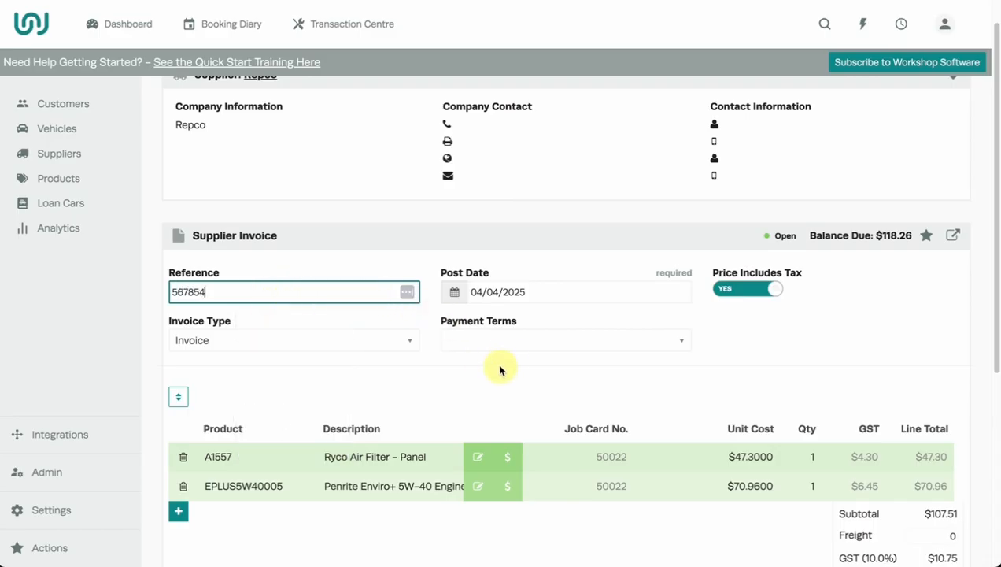
pyautogui.click(506, 344)
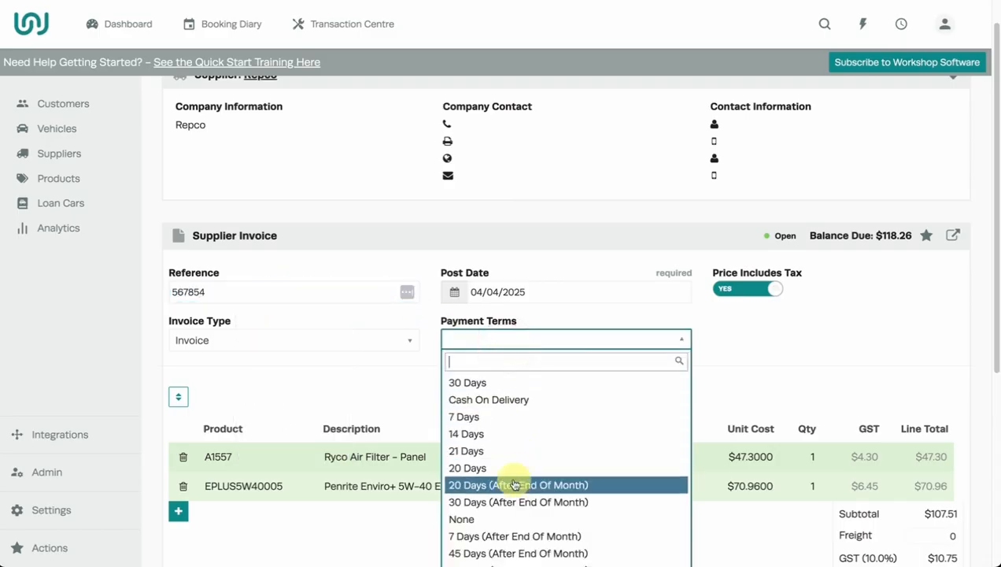
pyautogui.click(511, 498)
pyautogui.click(518, 389)
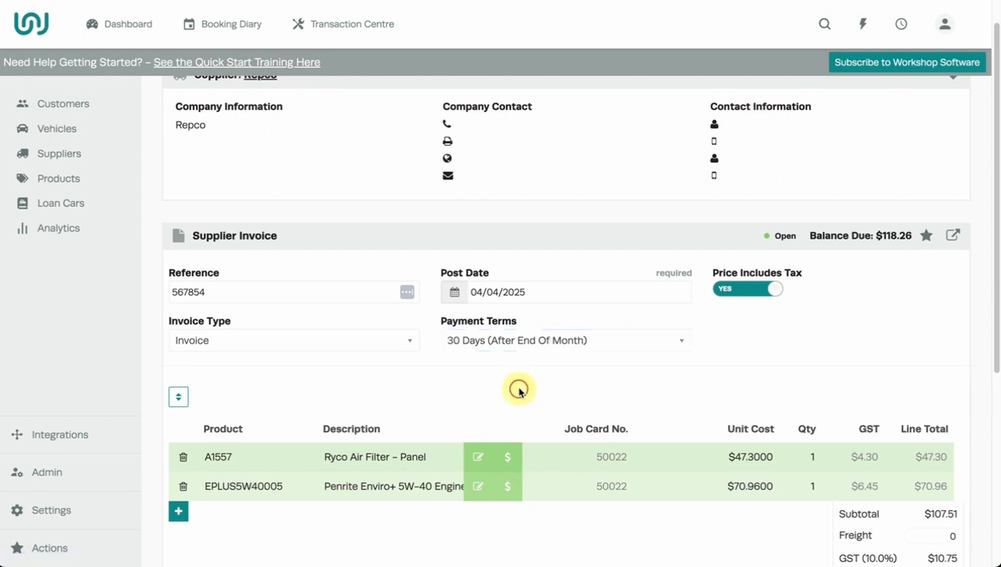
# - Review the supplier invoice's lines and totals and process the invoice
pyautogui.scroll(-2, 525, 369)
pyautogui.scroll(-3, 529, 363)
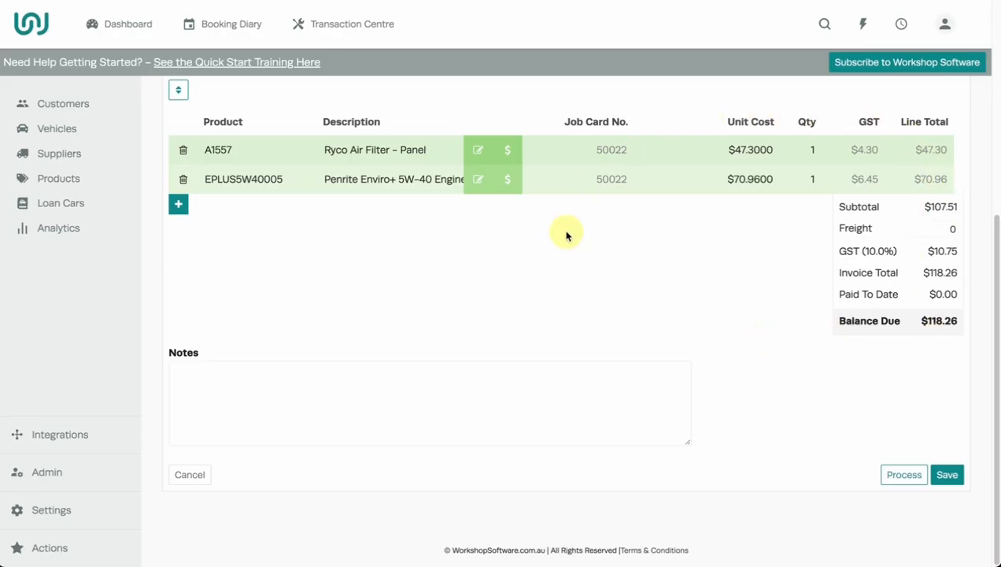
pyautogui.scroll(3, 760, 328)
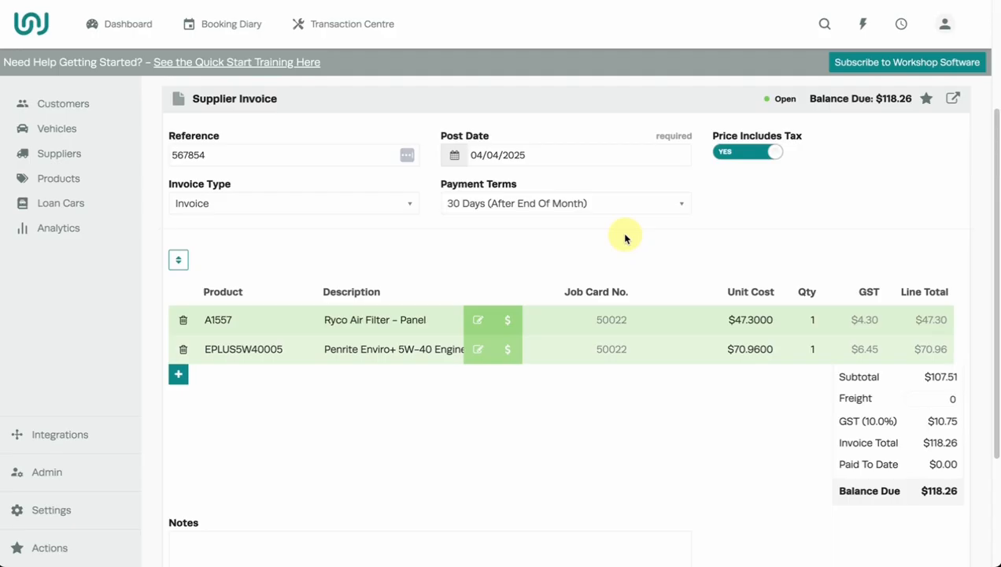
pyautogui.scroll(3, 625, 238)
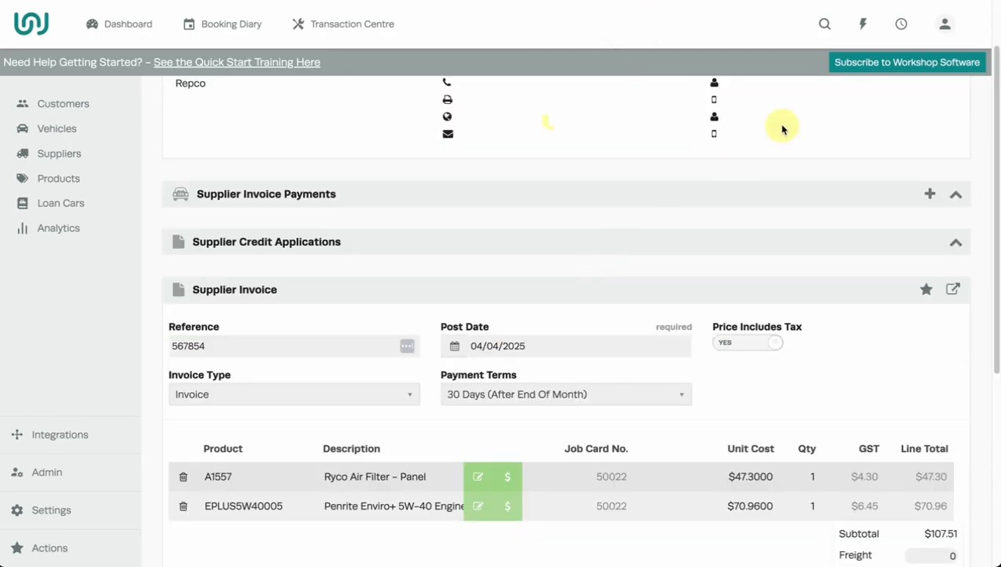
# - Create a new supplier invoice for the supplier Repco
pyautogui.click(863, 24)
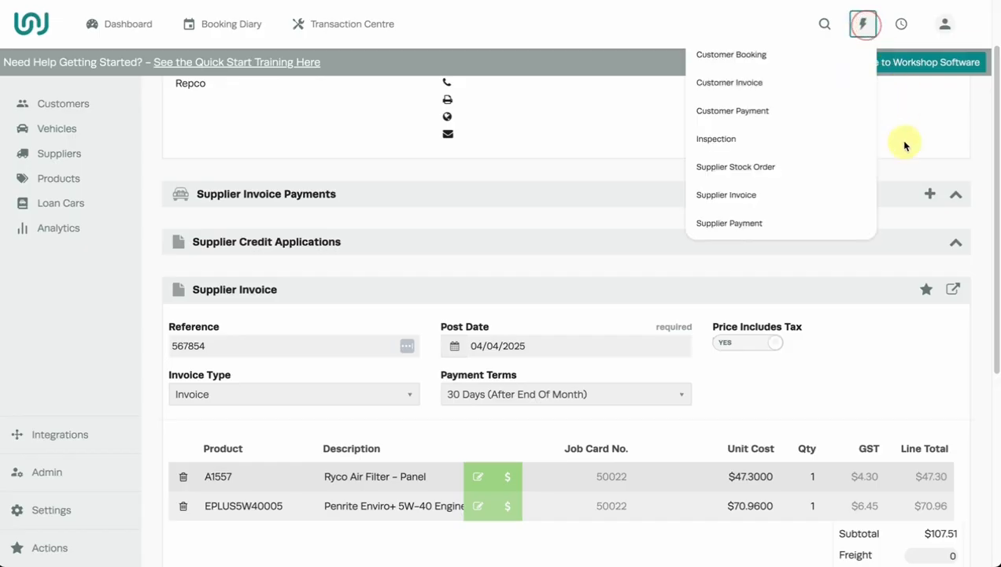
pyautogui.click(776, 197)
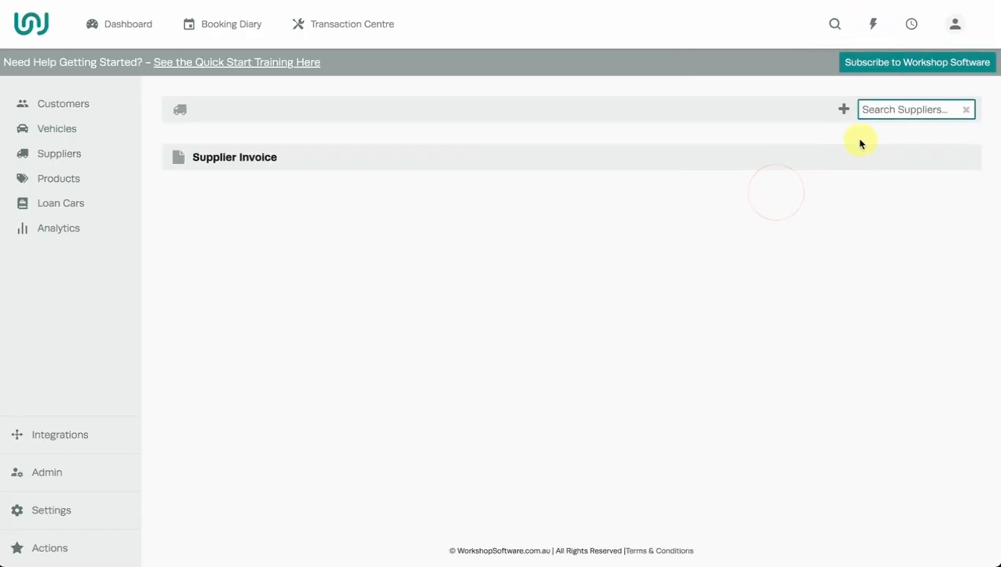
pyautogui.write('re')
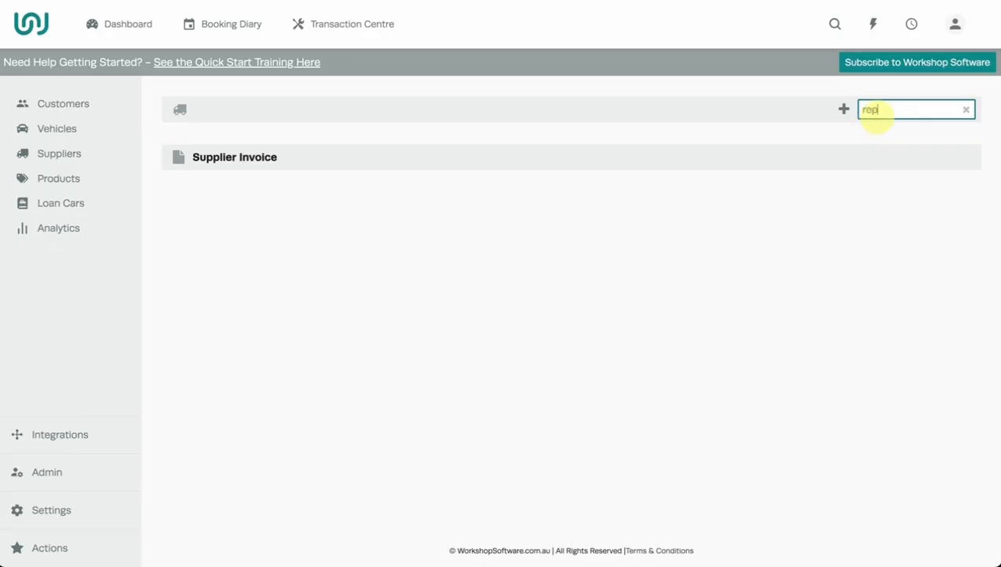
pyautogui.write('p')
pyautogui.click(869, 126)
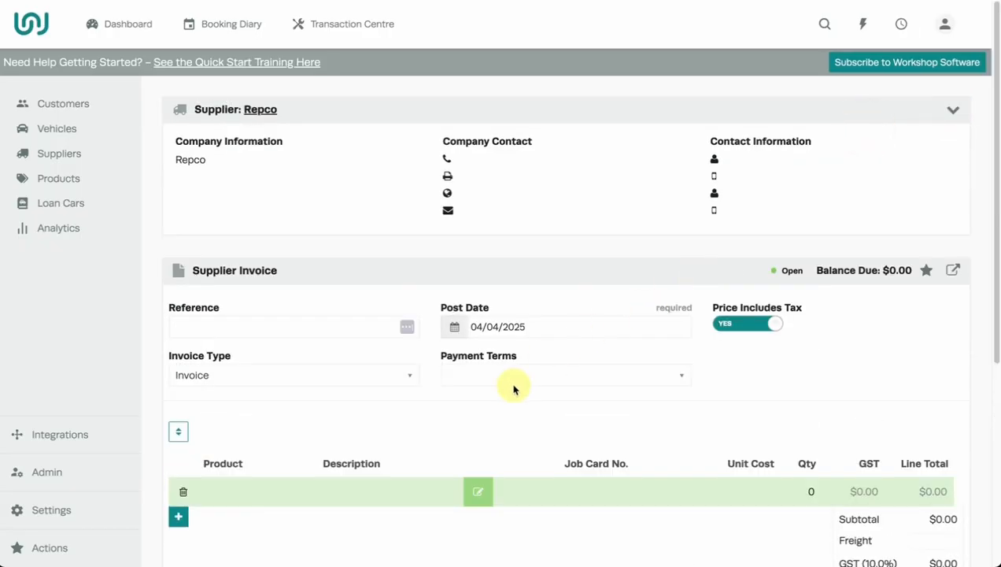
# - Add oil filter Z123 and Ryco air filter A1557 as product lines on the supplier invoice
pyautogui.click(257, 489)
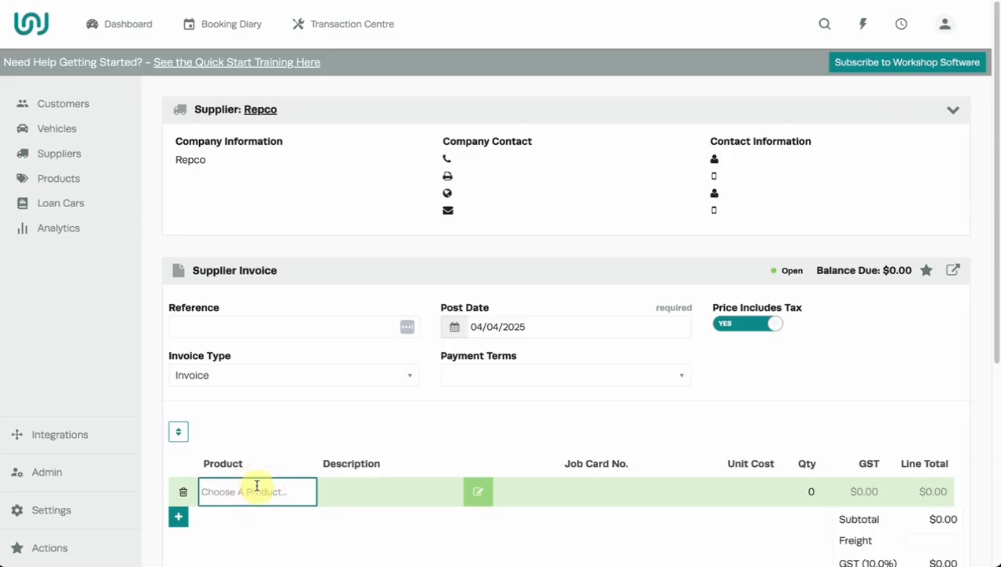
pyautogui.write('z')
pyautogui.click(269, 524)
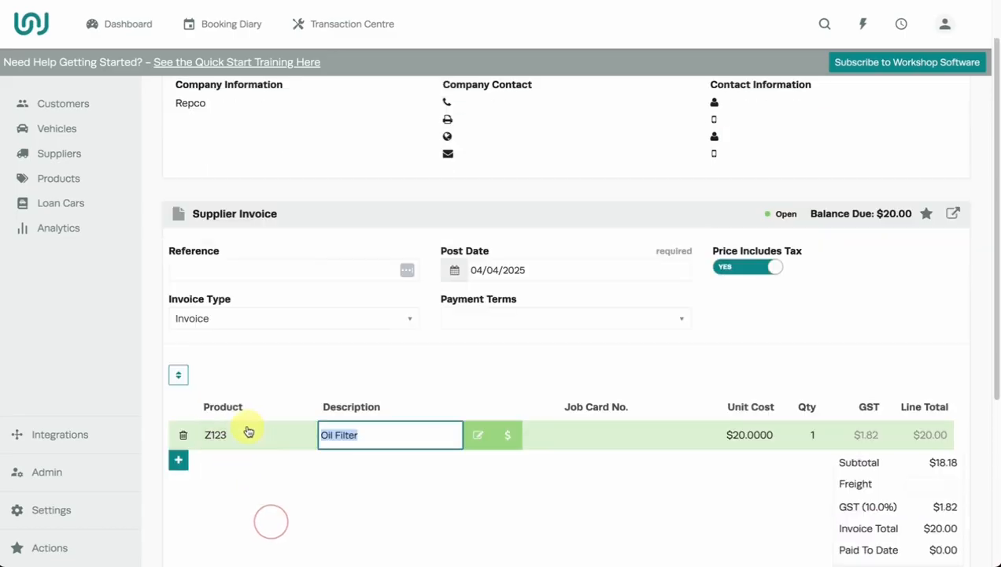
pyautogui.click(192, 470)
pyautogui.click(221, 472)
pyautogui.write('a')
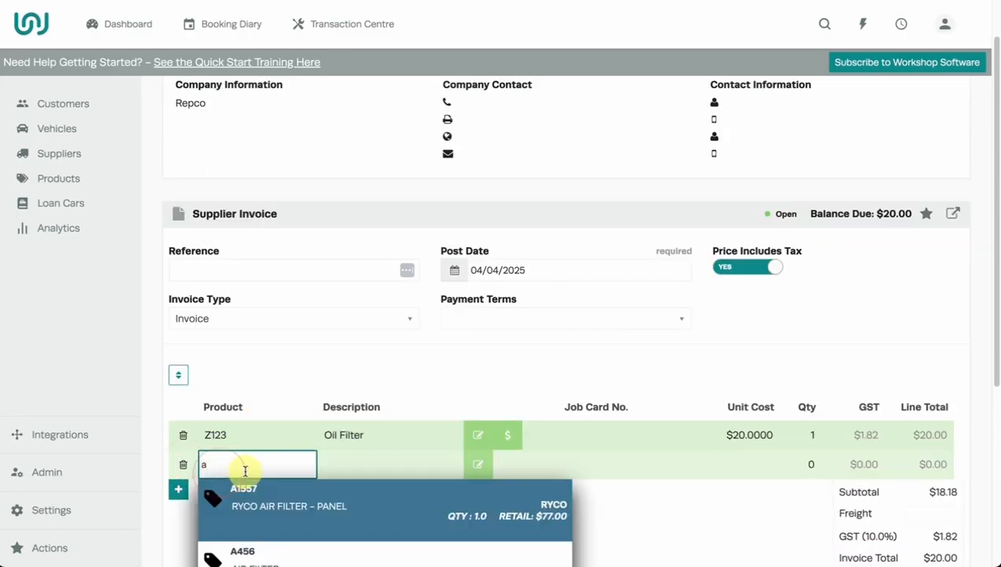
pyautogui.click(318, 509)
pyautogui.click(367, 380)
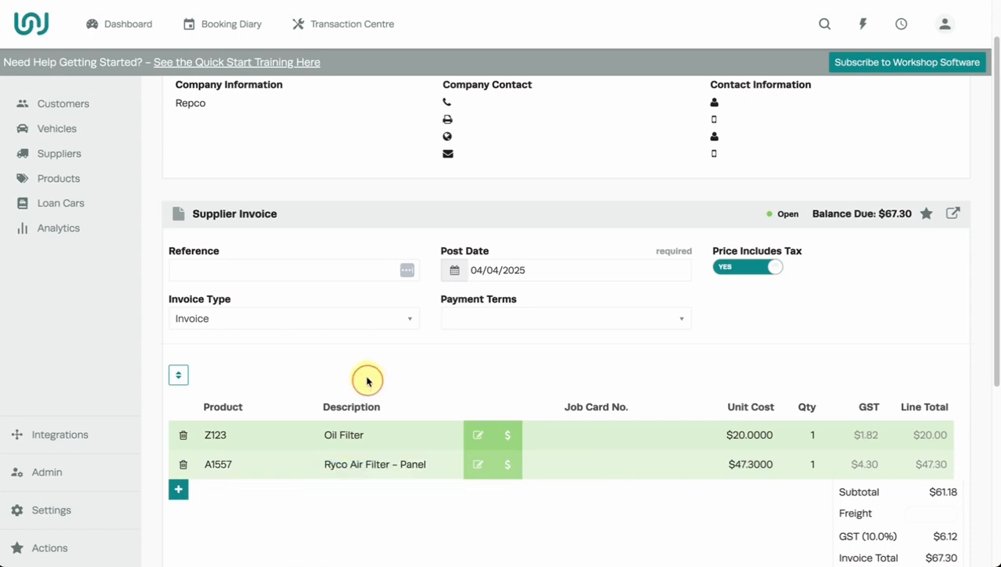
# - Enter reference 86467, set the payment terms to 30 Days (After End Of Month), and save the supplier invoice
pyautogui.click(308, 268)
pyautogui.write('8646')
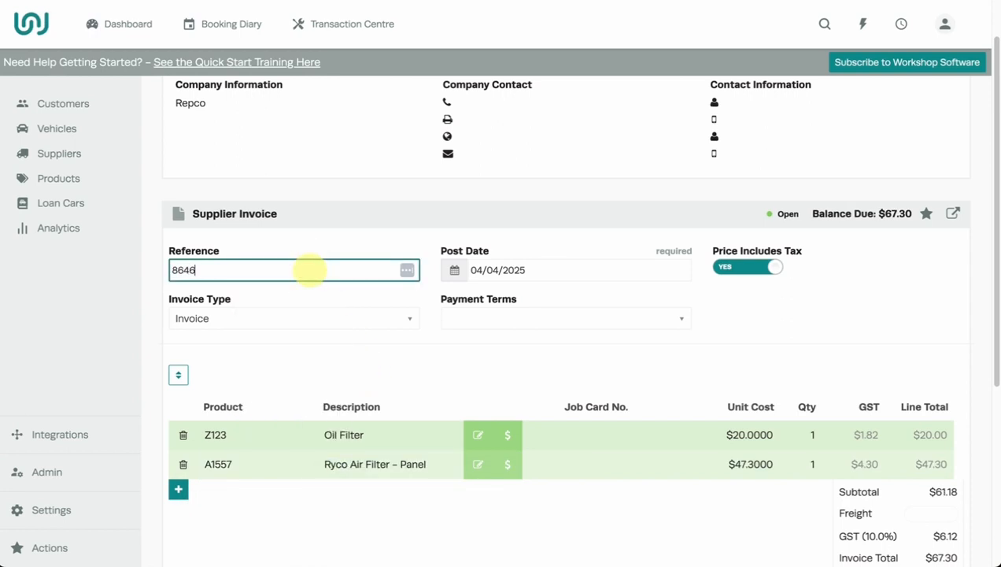
pyautogui.write('7')
pyautogui.click(540, 317)
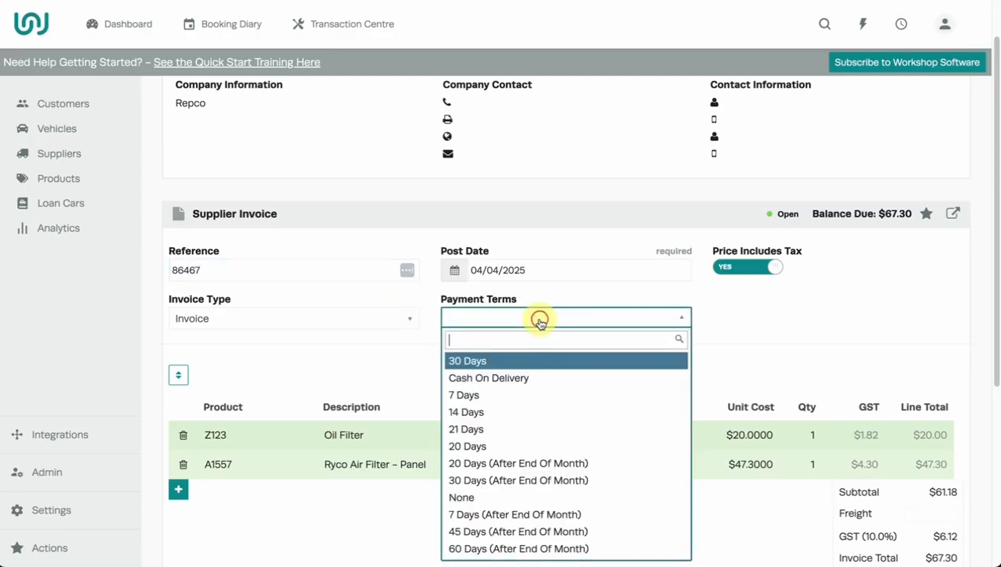
pyautogui.click(576, 477)
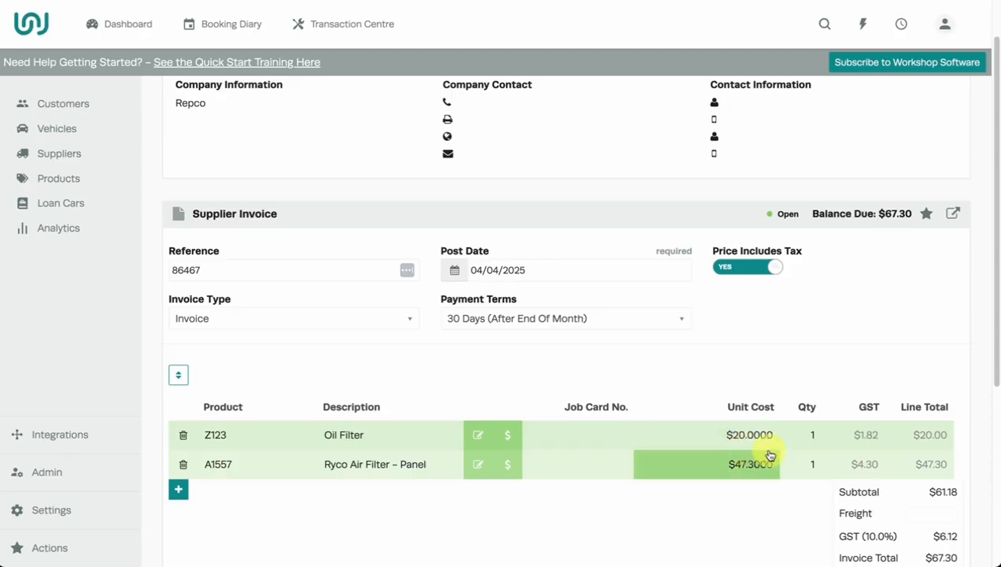
pyautogui.scroll(-2, 795, 447)
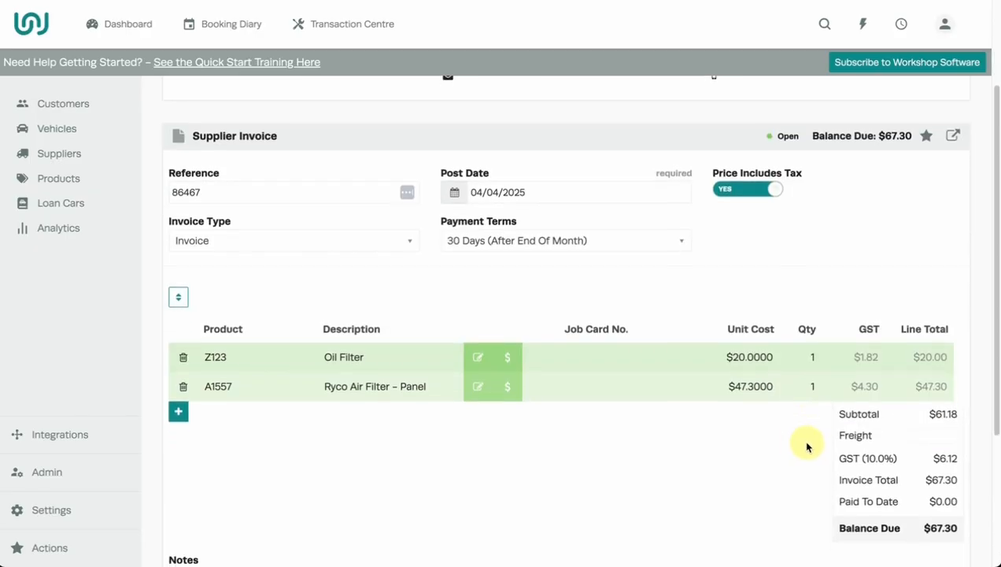
pyautogui.scroll(-5, 806, 447)
pyautogui.click(947, 487)
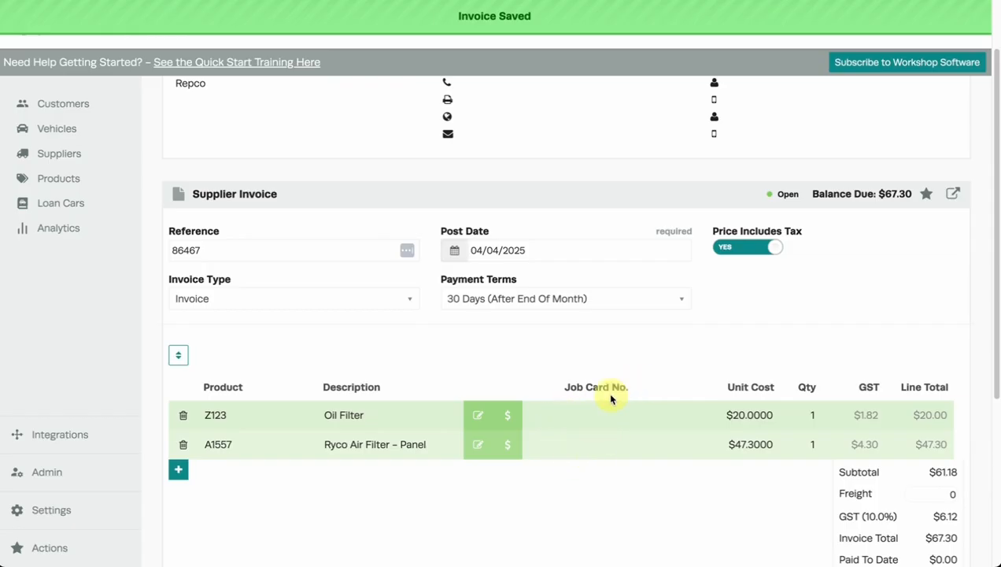
# - Attach the Z123 and A1557 lines to the Toyota LandCruiser's Repair bumper job card dated 2025-03-31
pyautogui.click(926, 194)
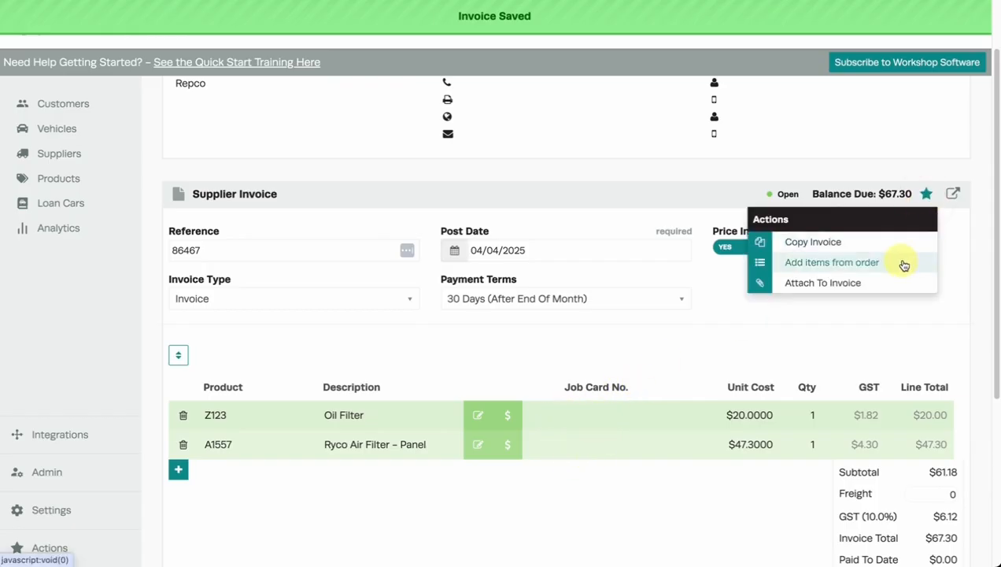
pyautogui.click(870, 283)
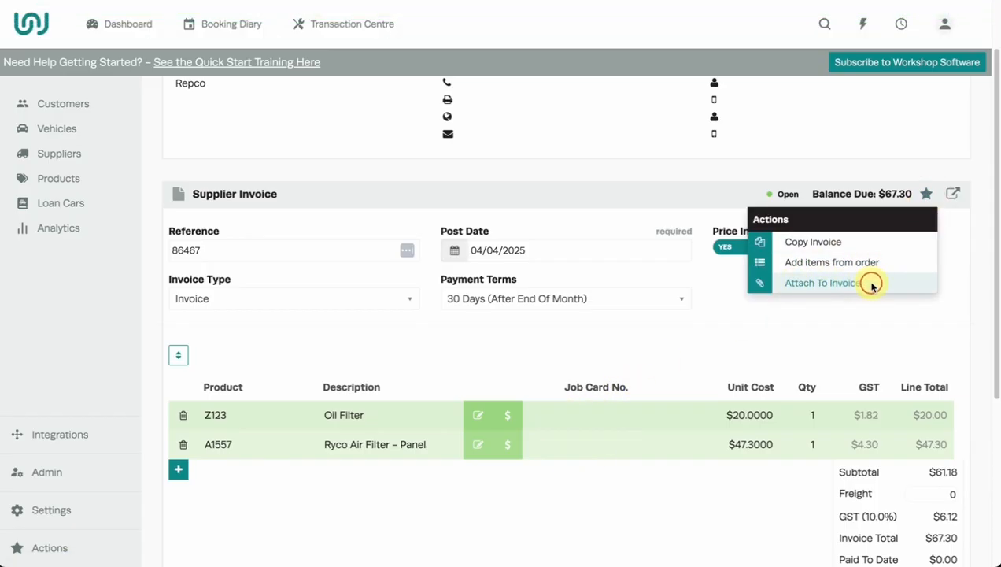
pyautogui.click(195, 410)
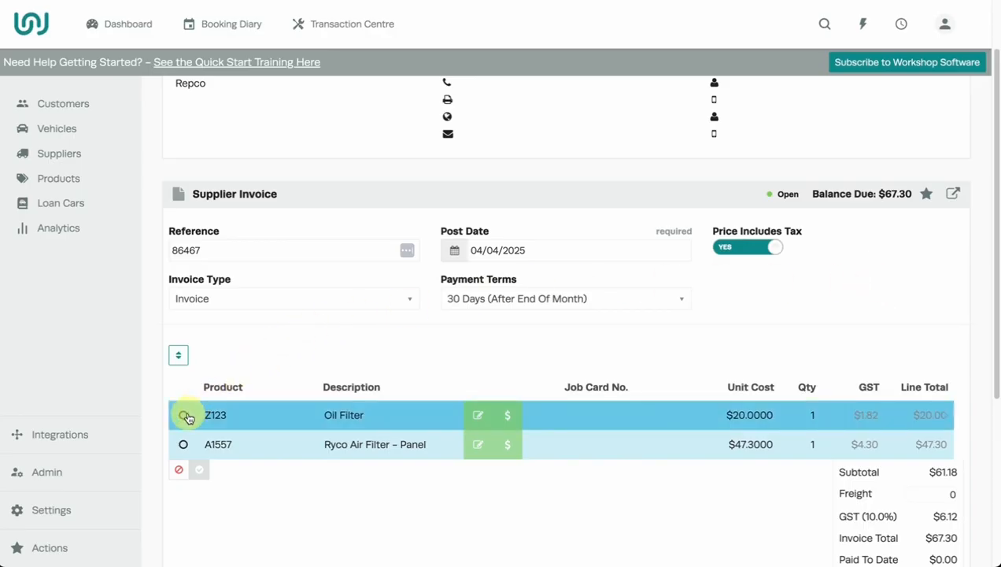
pyautogui.click(202, 468)
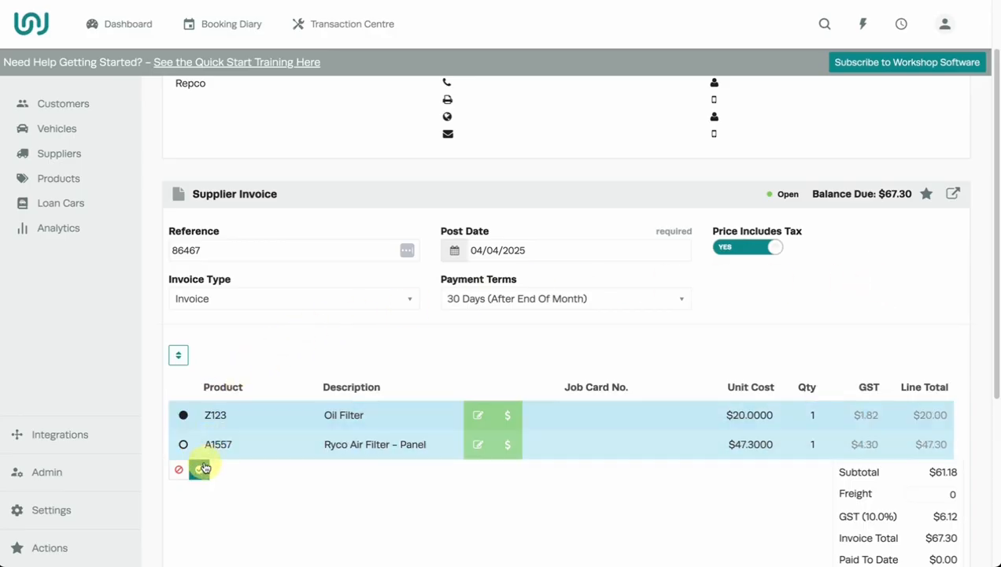
pyautogui.click(184, 444)
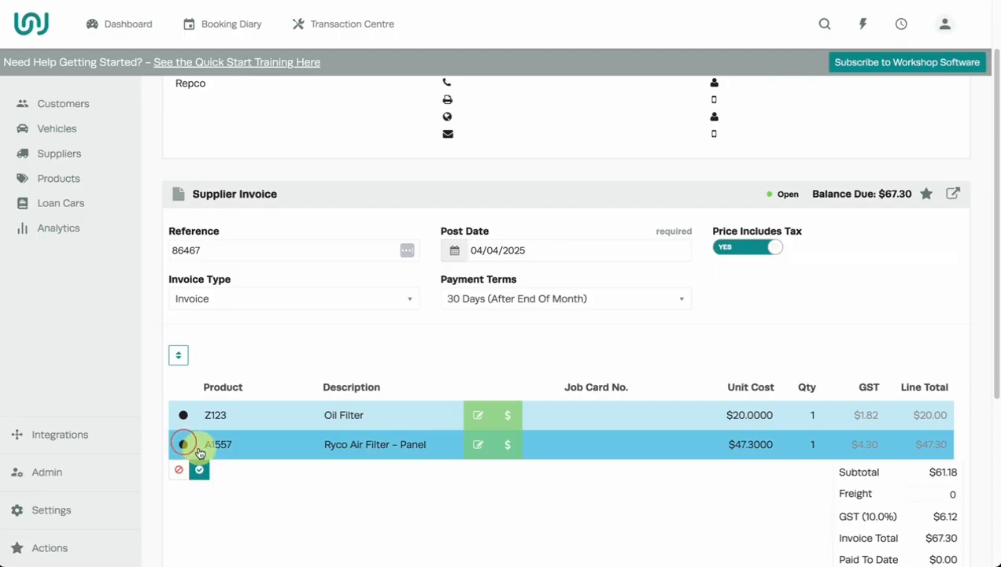
pyautogui.click(201, 470)
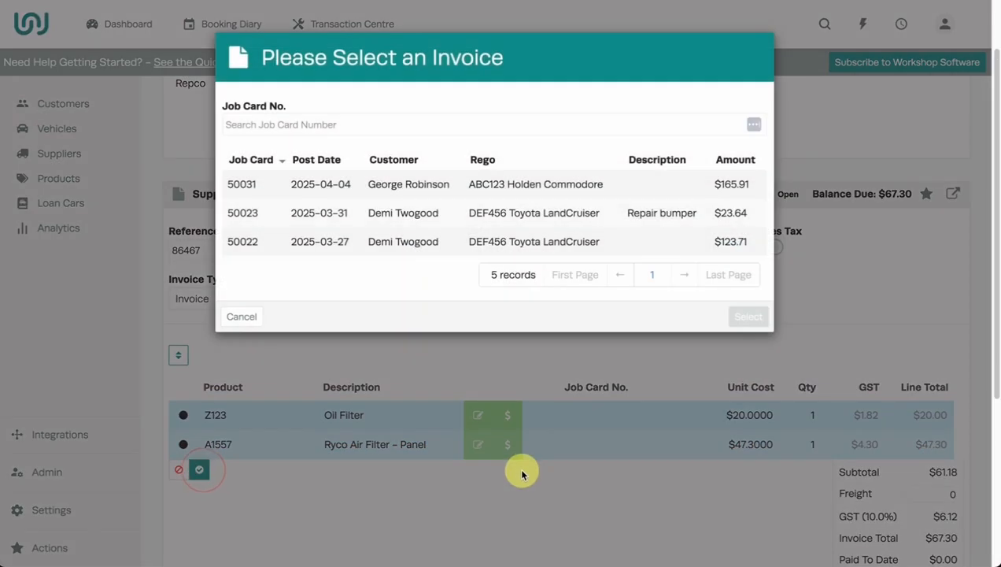
pyautogui.click(455, 220)
pyautogui.click(760, 321)
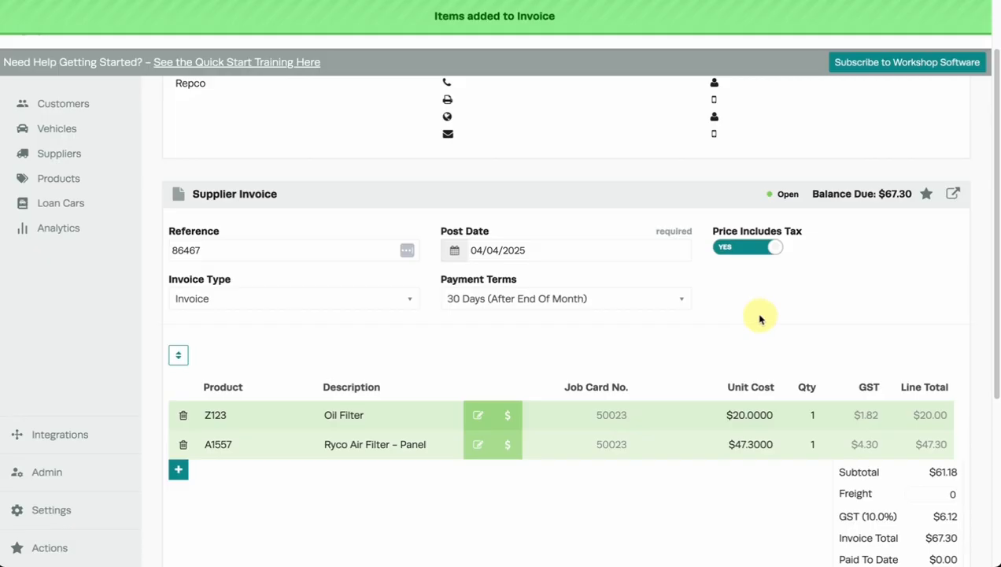
# - Process the Repco supplier invoice with reference 86467
pyautogui.scroll(-3, 761, 299)
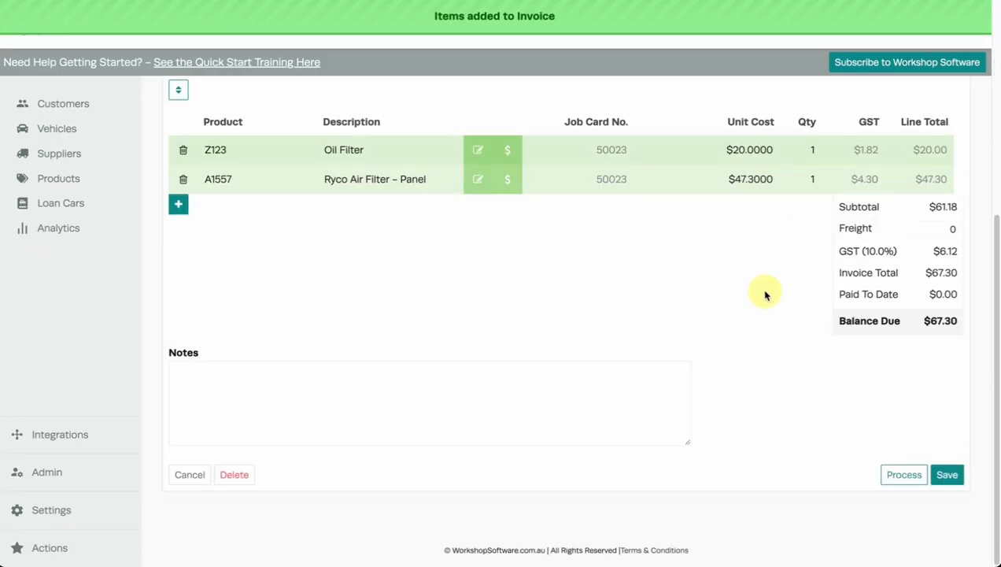
pyautogui.click(905, 475)
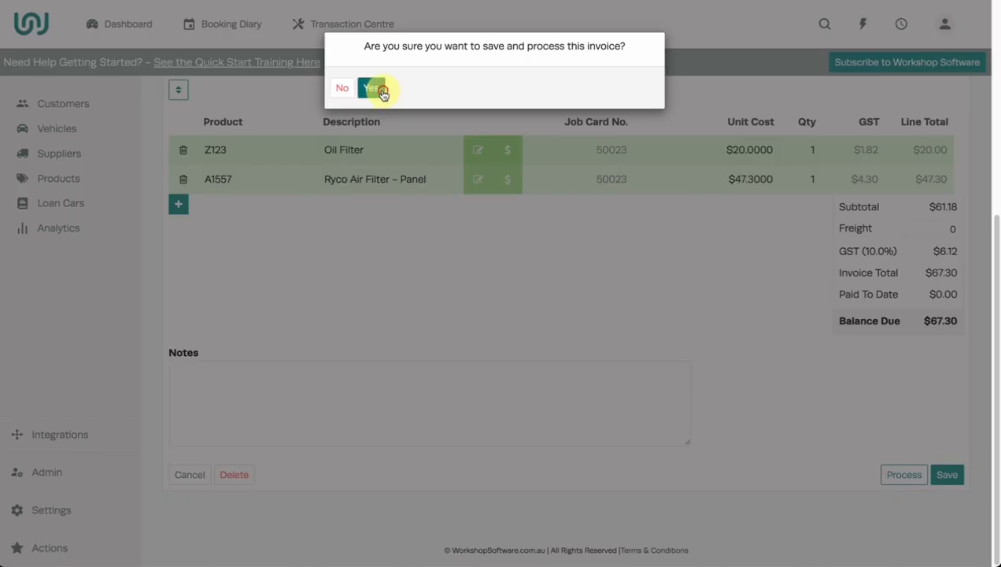
pyautogui.click(381, 90)
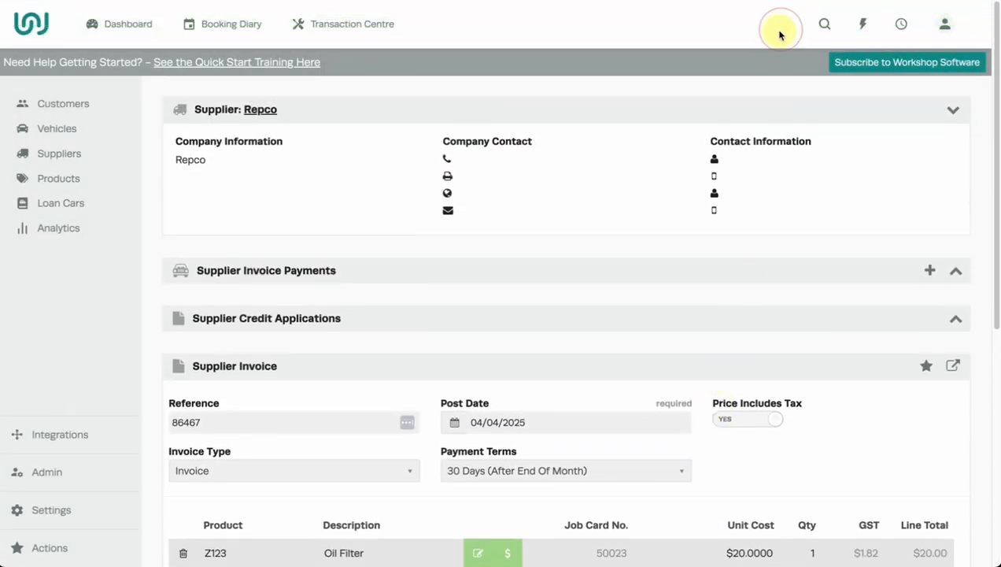
# - Create a supplier payment for Repco and add invoices 567854 and 86467 to it
pyautogui.click(862, 24)
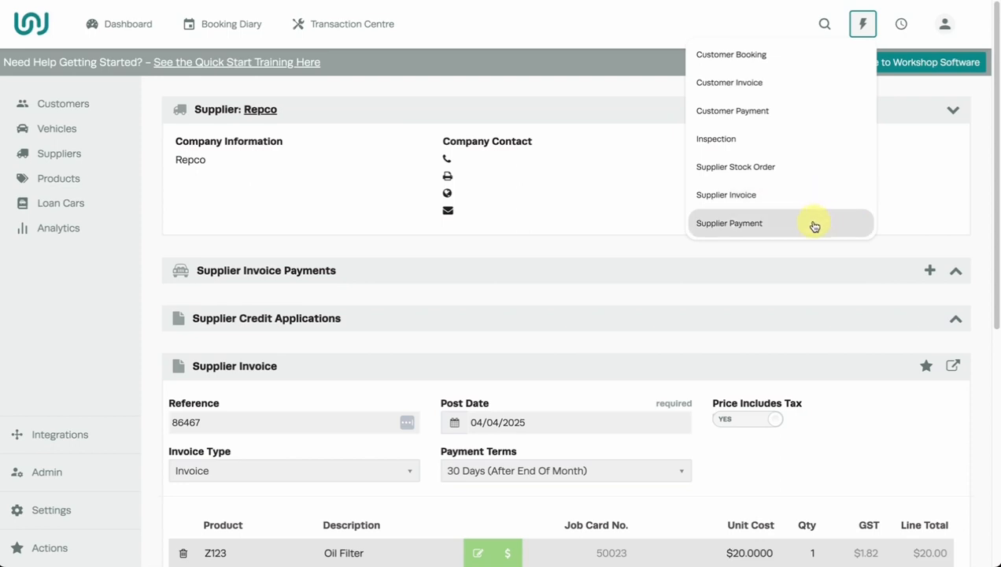
pyautogui.click(782, 224)
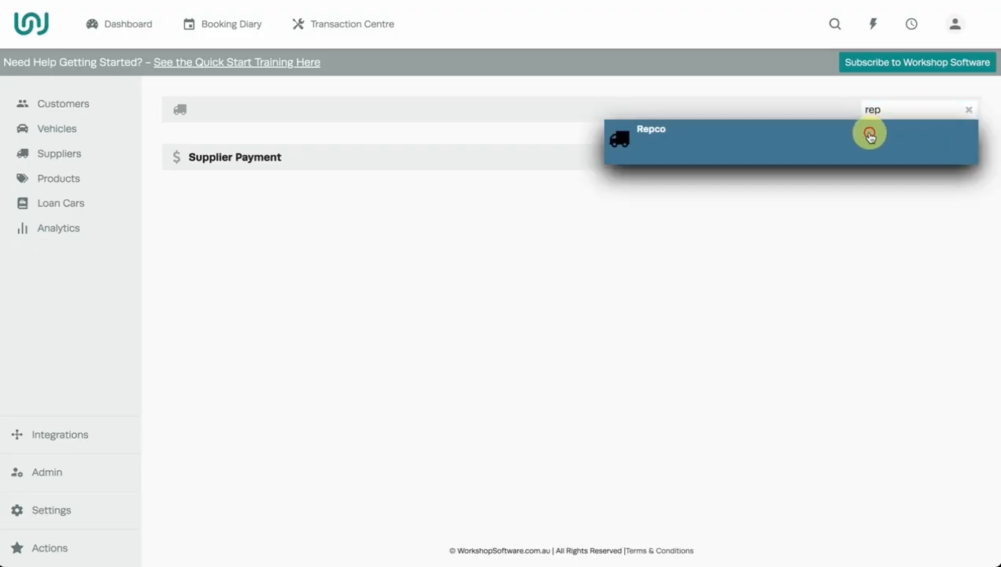
pyautogui.click(869, 132)
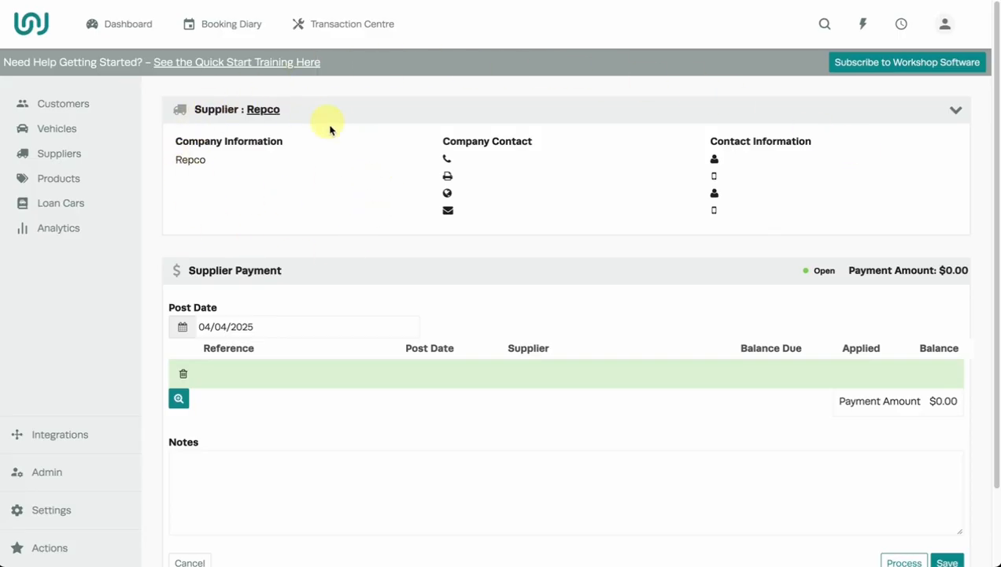
pyautogui.click(178, 400)
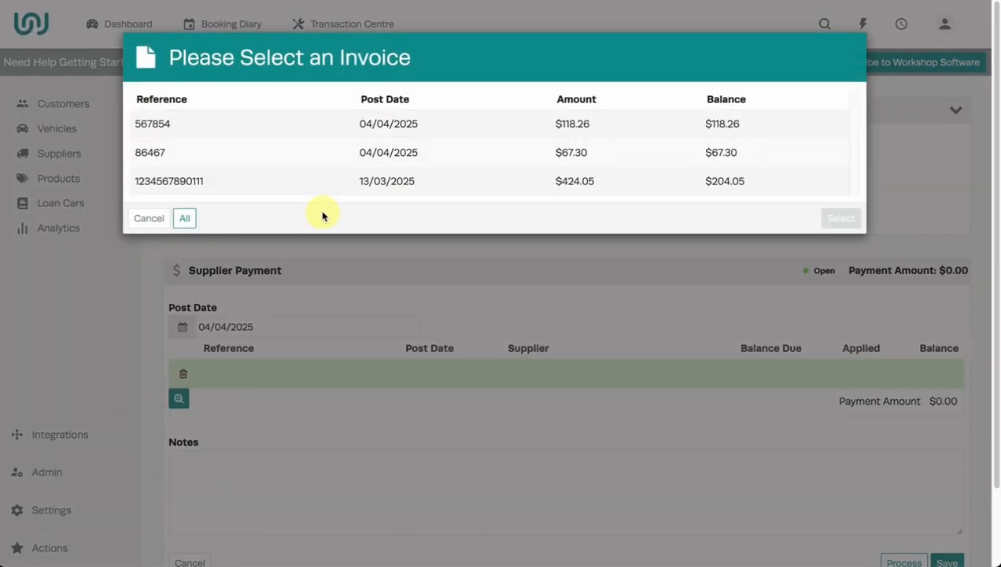
pyautogui.click(312, 128)
pyautogui.click(311, 154)
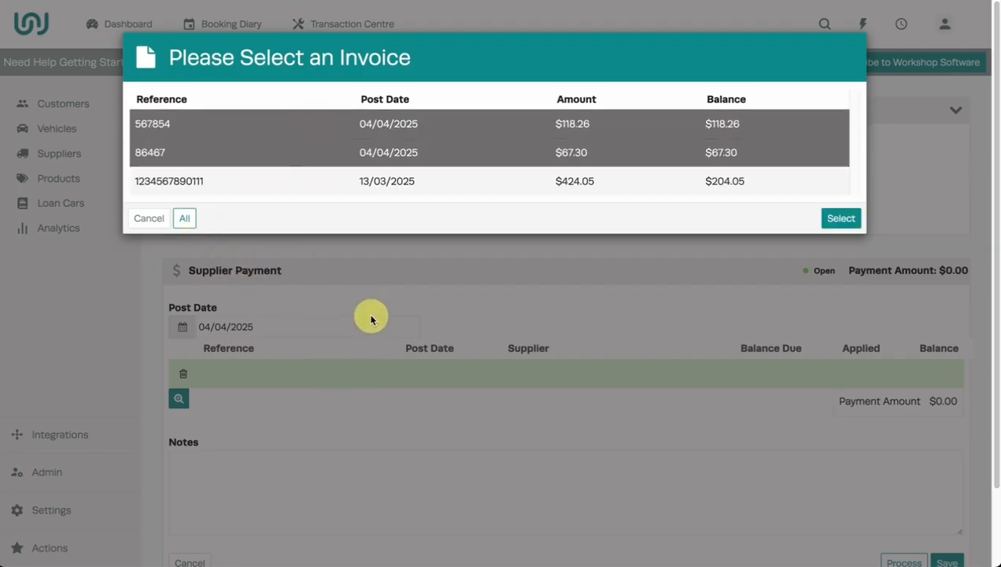
pyautogui.click(839, 218)
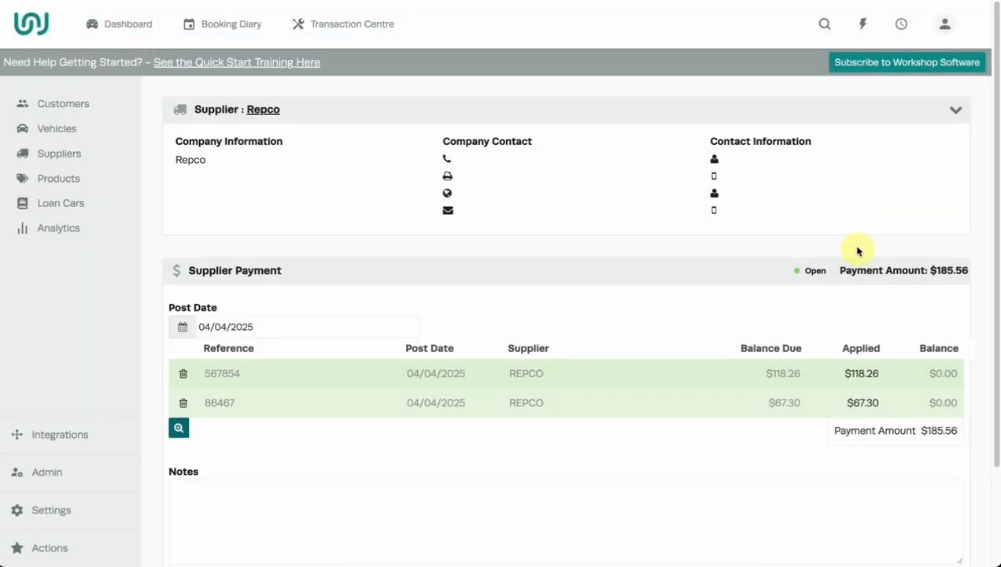
# - Process the Repco supplier payment for the two selected invoices
pyautogui.scroll(-1, 848, 291)
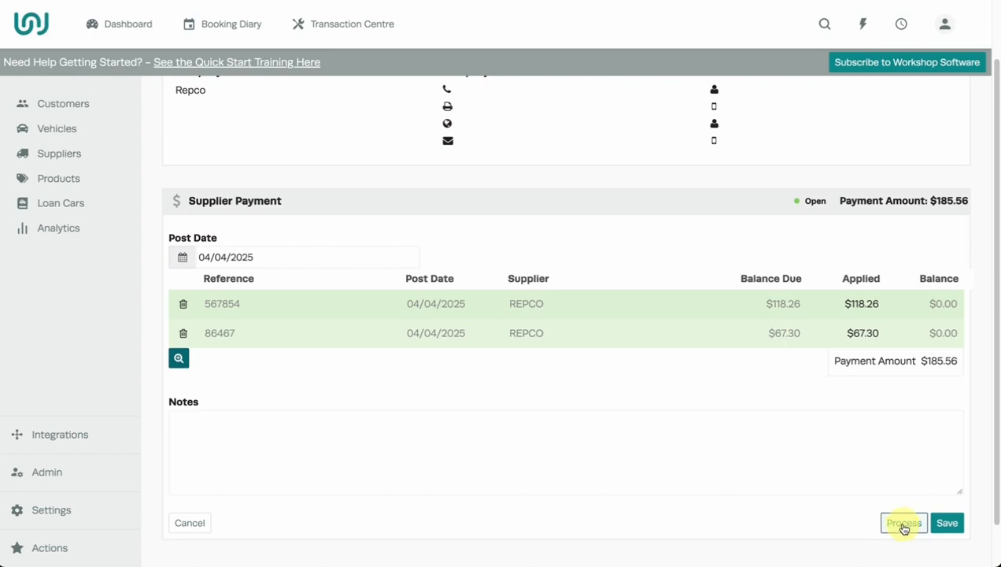
pyautogui.click(903, 523)
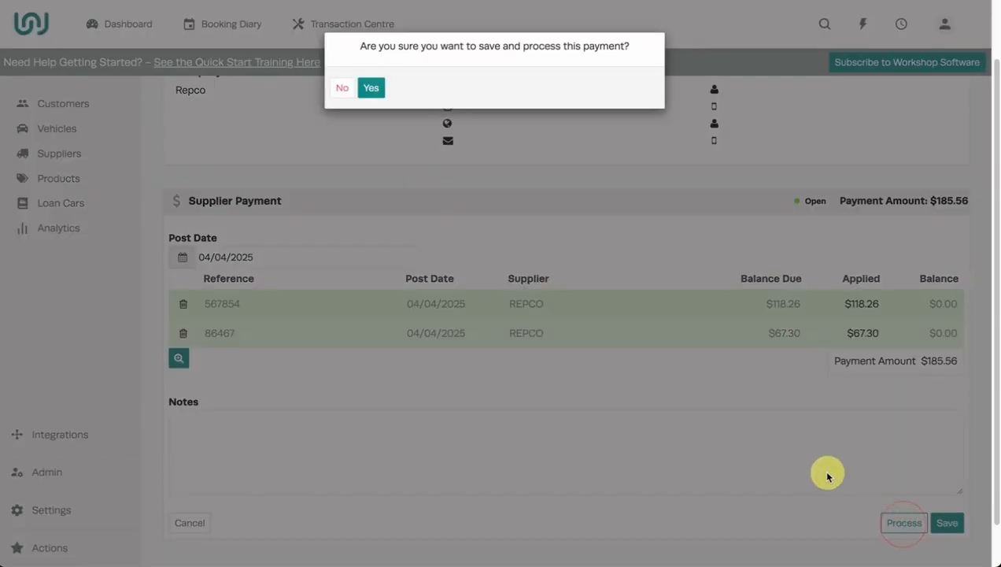
pyautogui.click(376, 90)
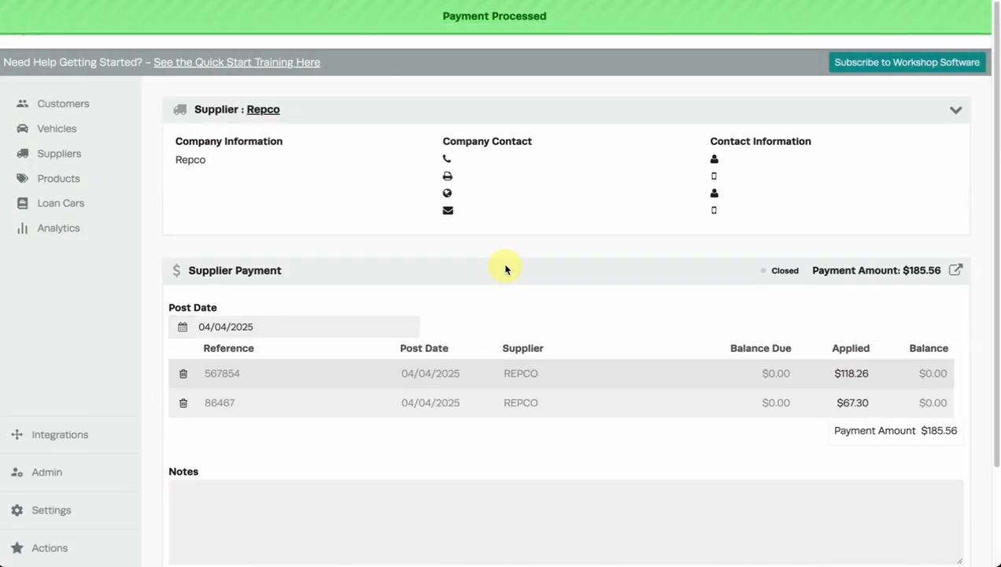